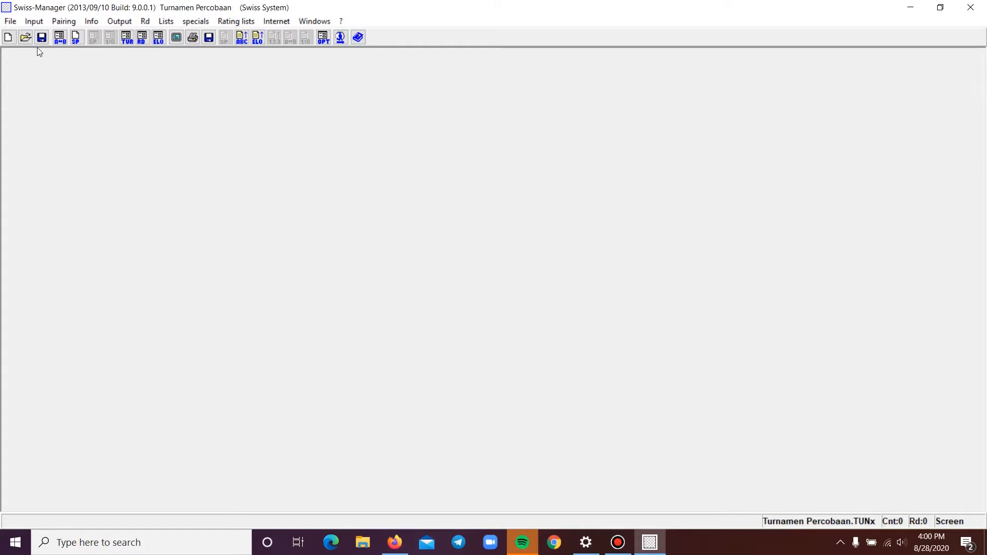
Load the tournament file Chinese New Year 2019 Umum dan Wanita from the Catur > Chess Result folder
{"action": "left_click", "coordinate": [34, 21]}
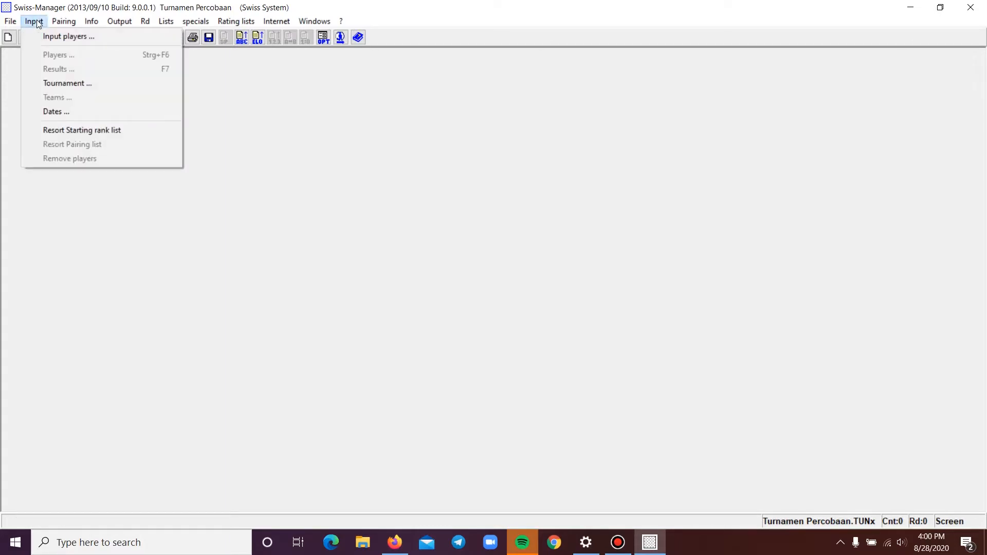
{"action": "mouse_move", "coordinate": [14, 23]}
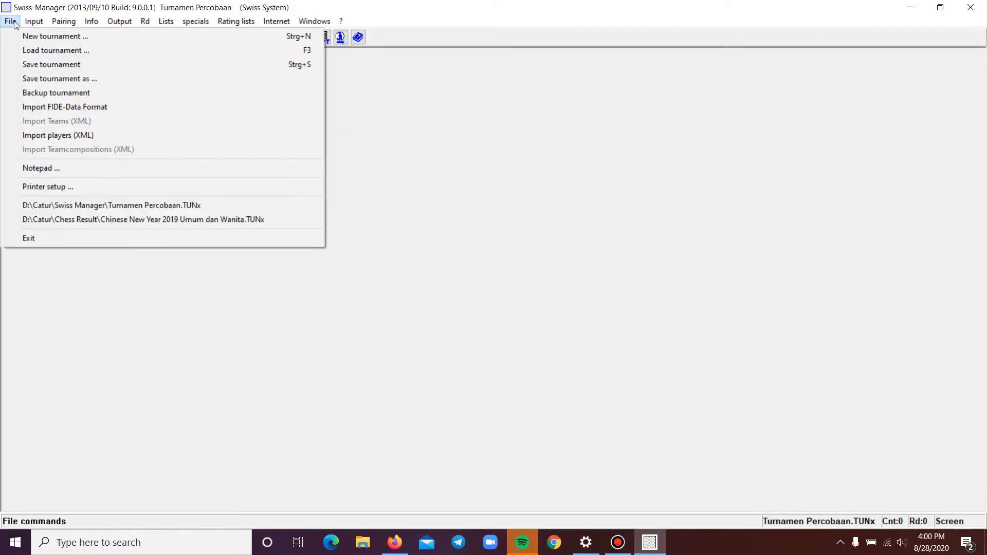
{"action": "left_click", "coordinate": [50, 50]}
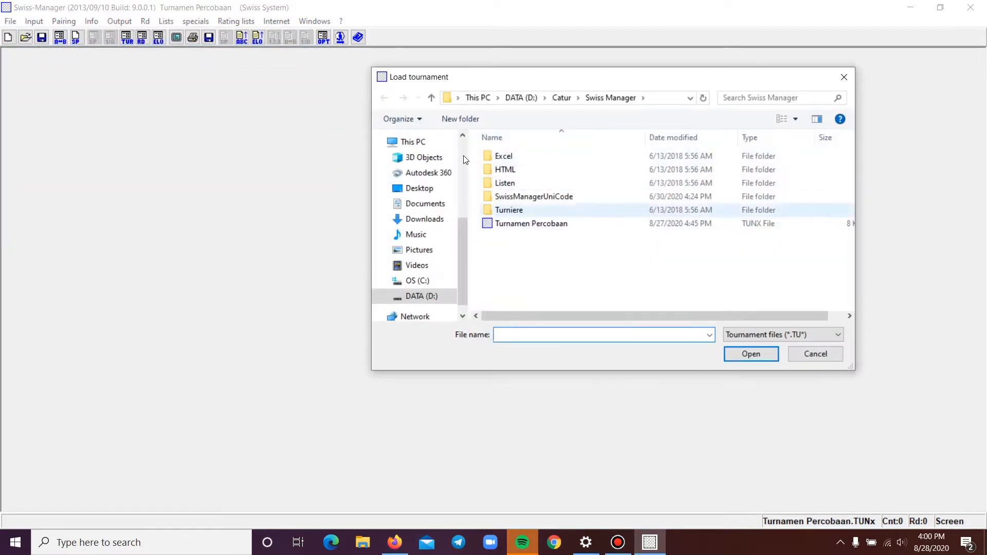
{"action": "left_click", "coordinate": [431, 98]}
{"action": "left_click", "coordinate": [532, 170]}
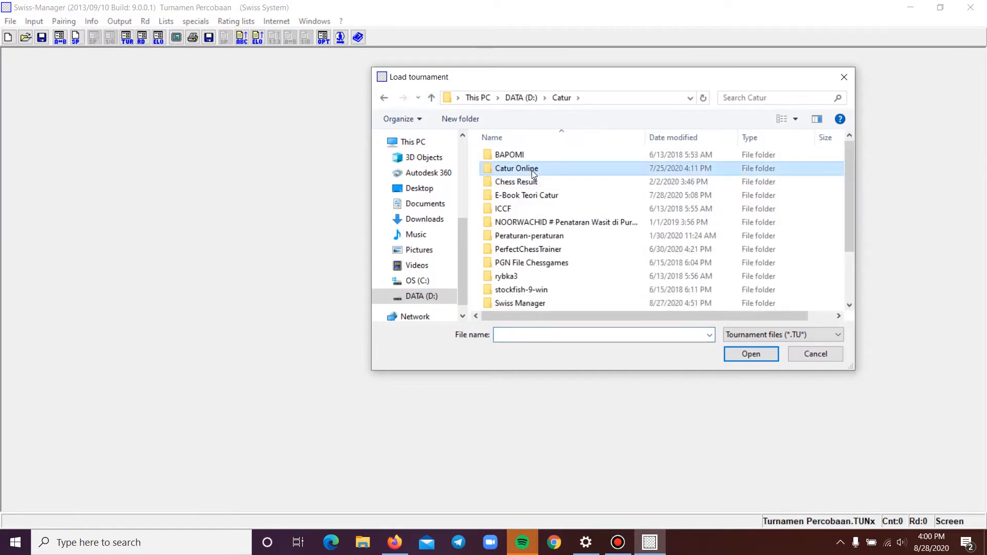
{"action": "double_click", "coordinate": [530, 180]}
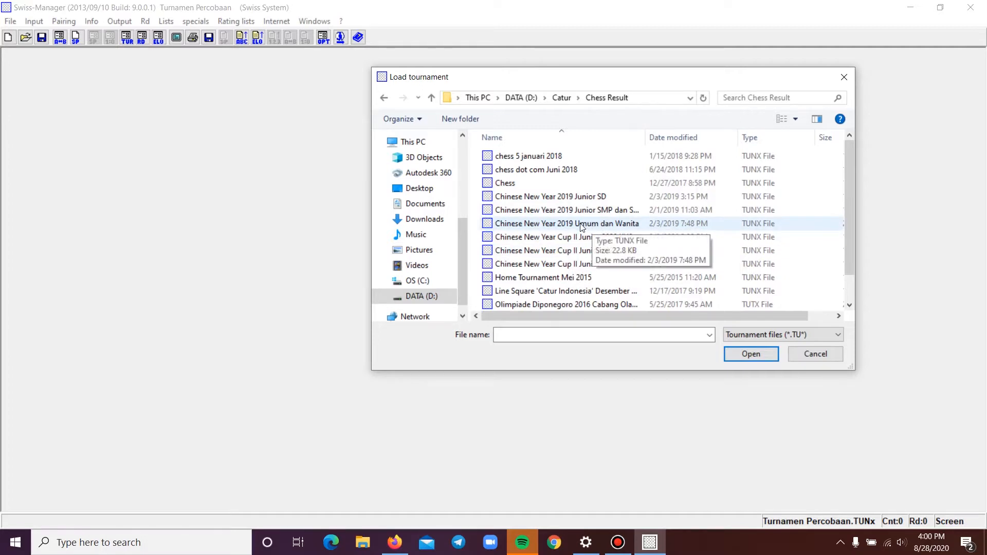
{"action": "double_click", "coordinate": [581, 227]}
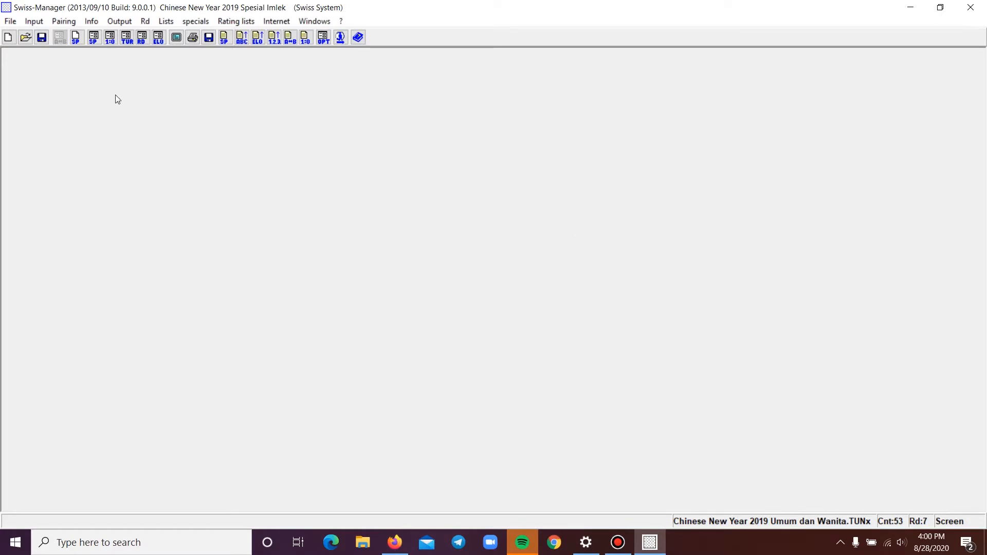
Open the player input list and widen the graduation column
{"action": "left_click", "coordinate": [59, 22]}
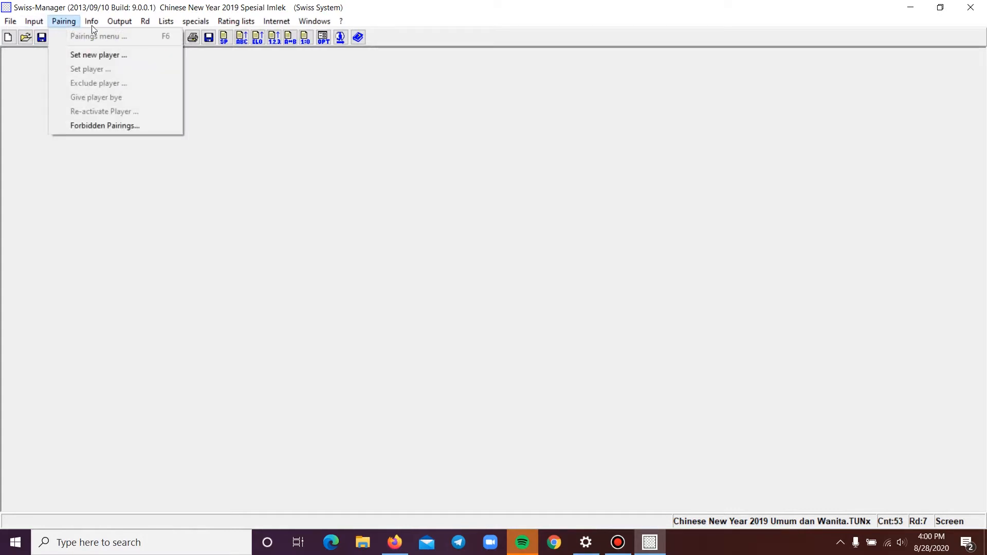
{"action": "mouse_move", "coordinate": [34, 22]}
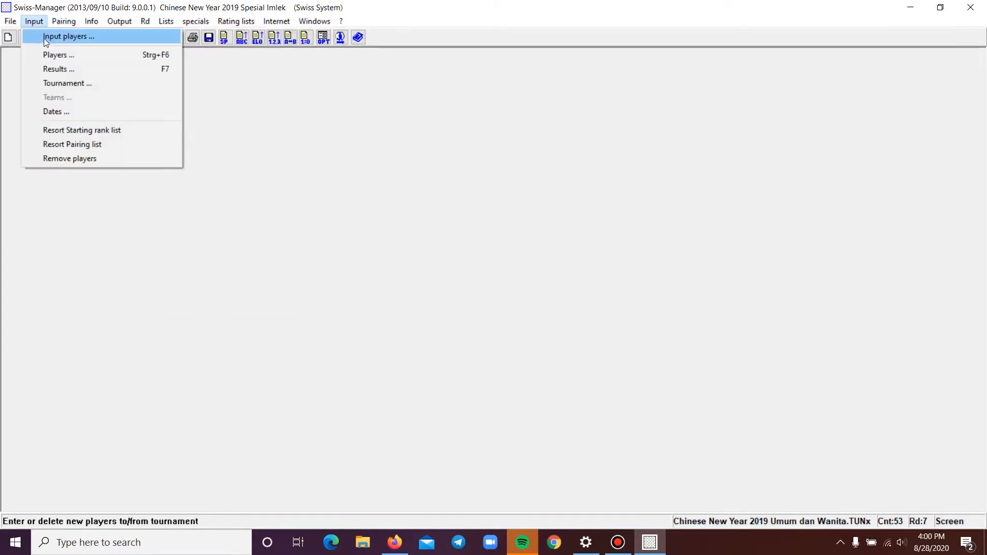
{"action": "left_click", "coordinate": [45, 37]}
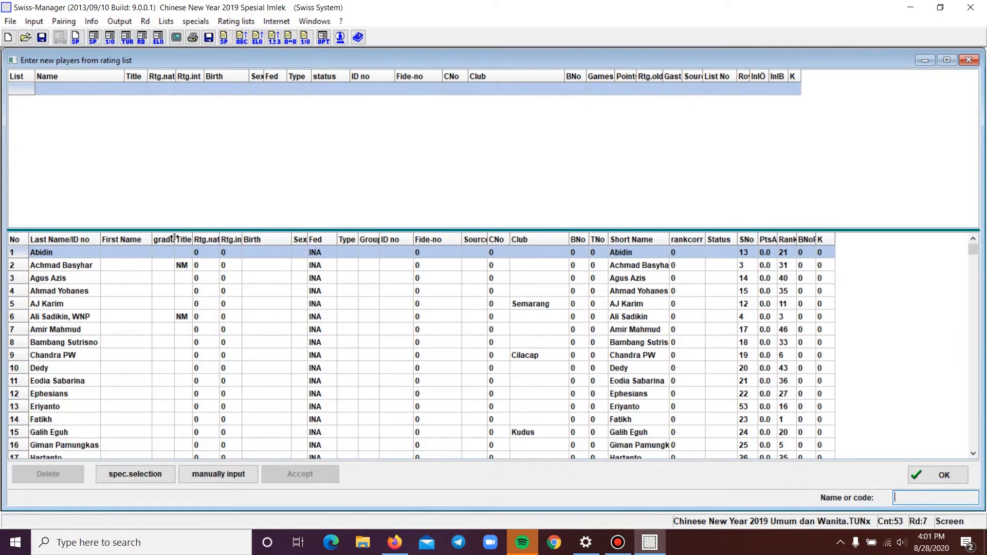
{"action": "left_click_drag", "start_coordinate": [175, 237], "coordinate": [208, 237]}
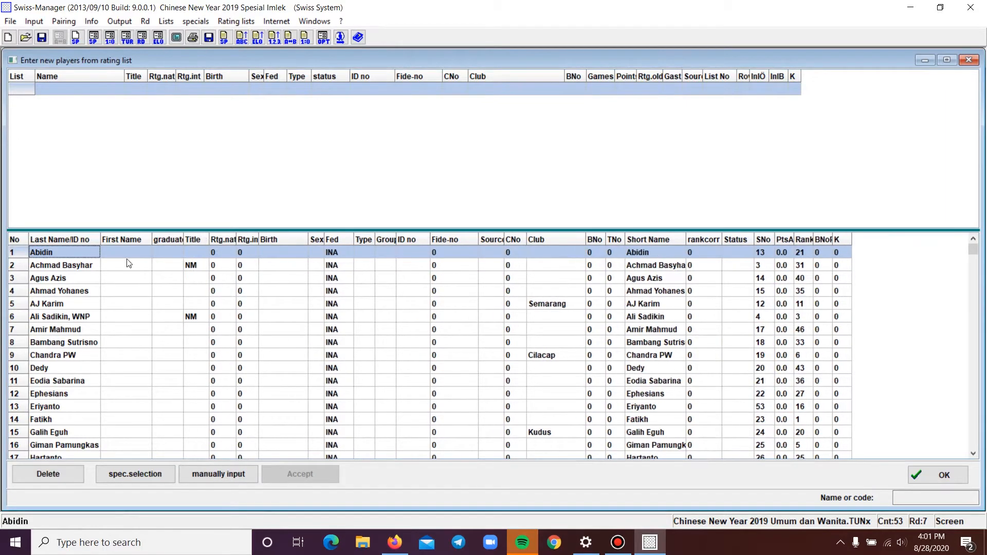
Extend the first player's last name with an additional surname
{"action": "left_click", "coordinate": [58, 266]}
{"action": "left_click", "coordinate": [76, 268]}
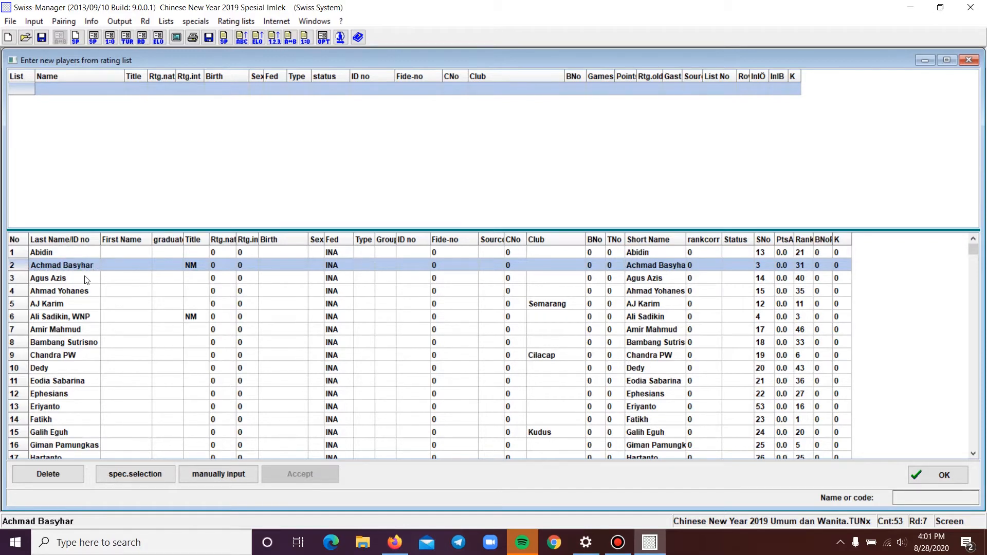
{"action": "left_click", "coordinate": [79, 254]}
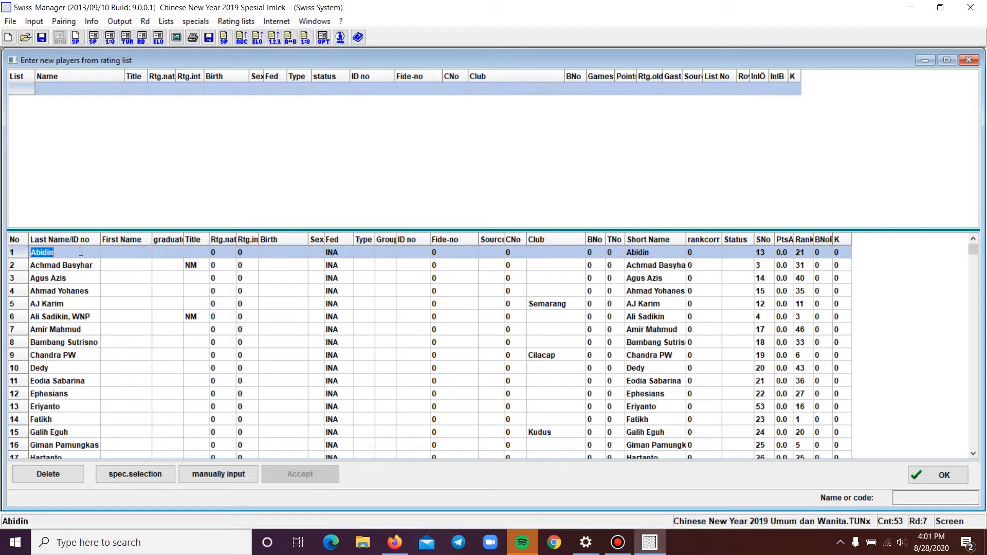
{"action": "left_click", "coordinate": [80, 252]}
{"action": "type", "text": "Domba"}
{"action": "left_click", "coordinate": [129, 269]}
{"action": "left_click", "coordinate": [134, 257]}
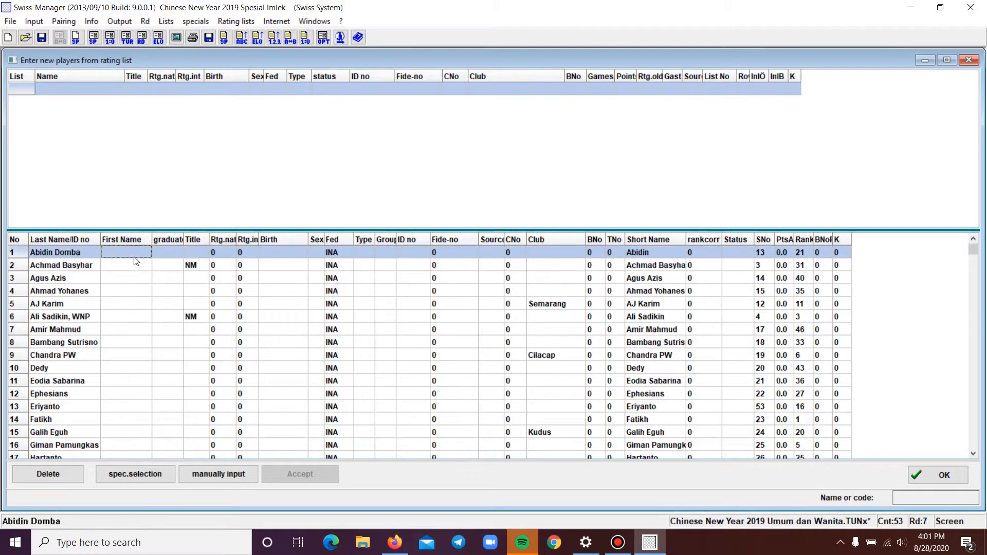
Sort the player list by last name and by title, then close the player list
{"action": "left_click", "coordinate": [61, 238]}
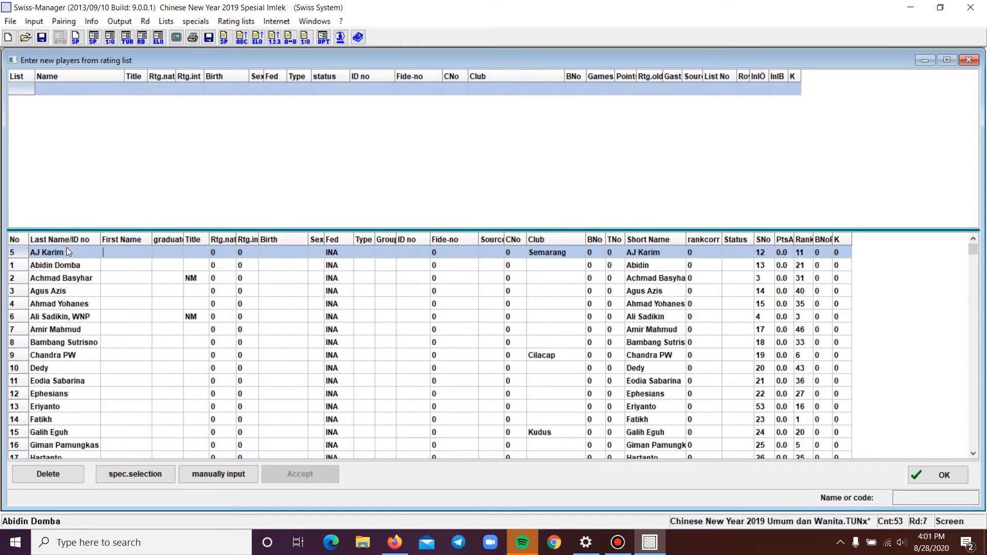
{"action": "key", "text": "Down"}
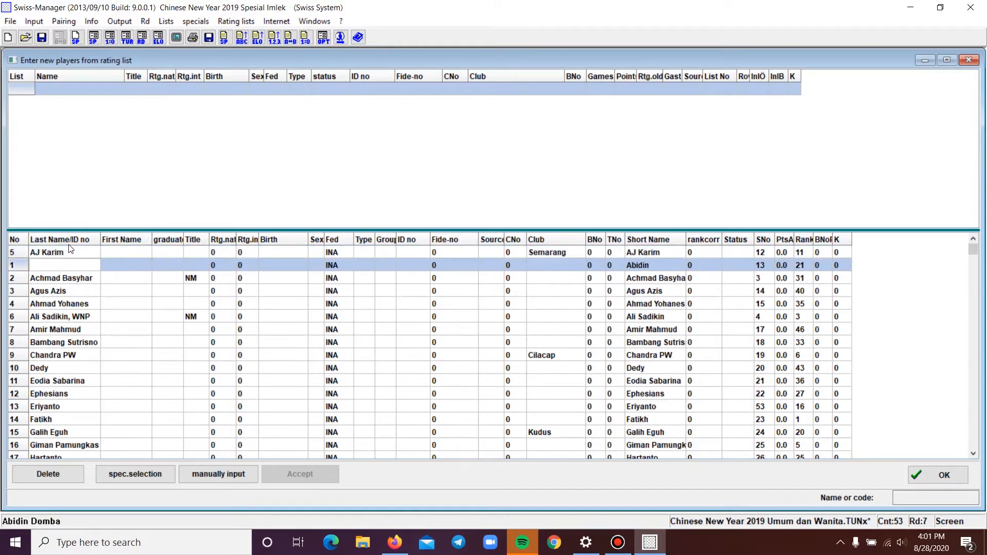
{"action": "left_click", "coordinate": [71, 251]}
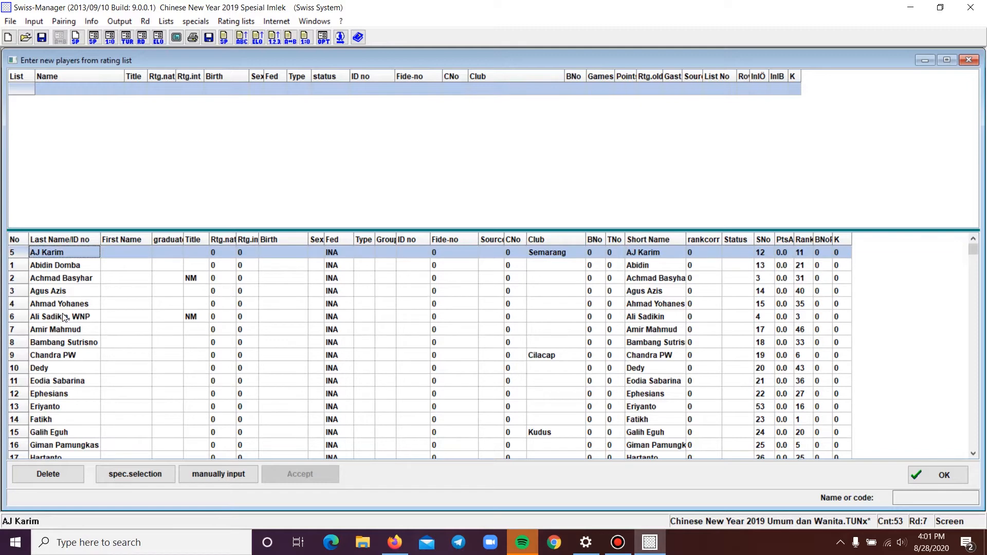
{"action": "left_click", "coordinate": [63, 265]}
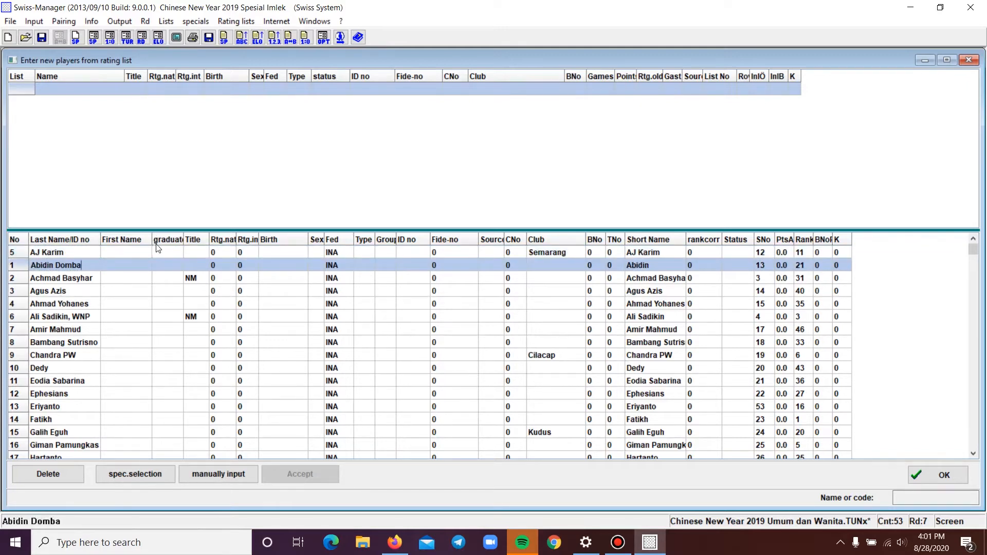
{"action": "left_click", "coordinate": [194, 241]}
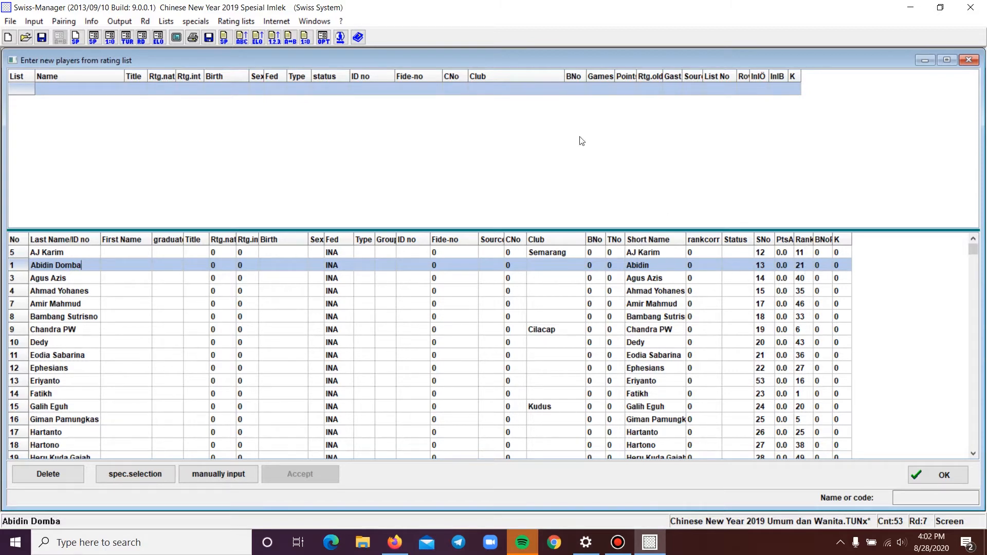
{"action": "left_click", "coordinate": [968, 61]}
Open the round 7 pairings/results list maximized, scroll through it, and close it
{"action": "left_click", "coordinate": [69, 23]}
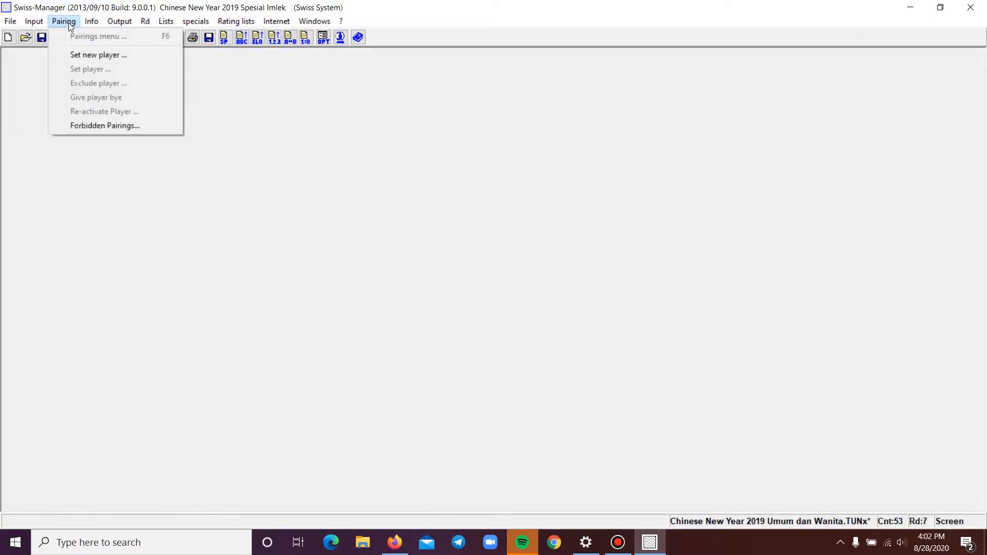
{"action": "mouse_move", "coordinate": [28, 25]}
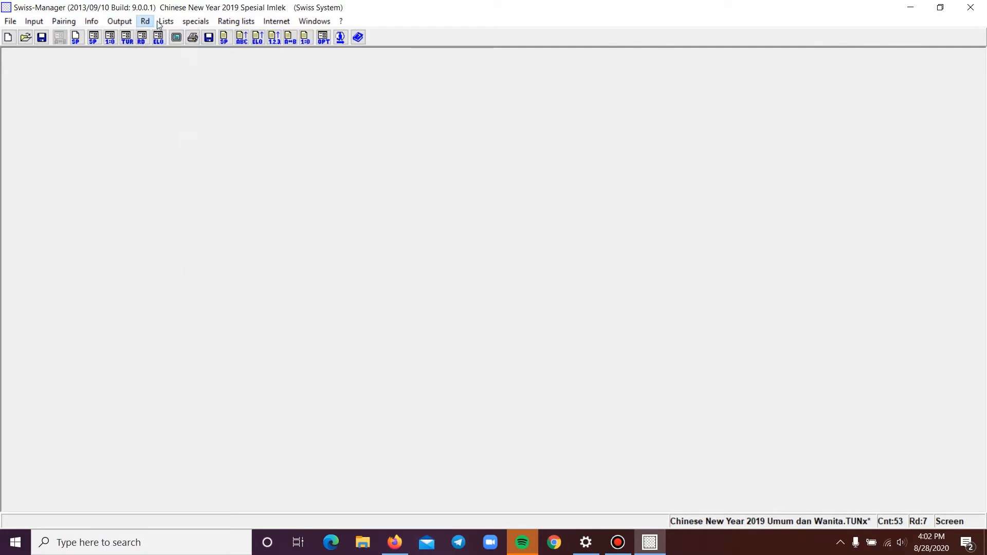
{"action": "mouse_move", "coordinate": [156, 22]}
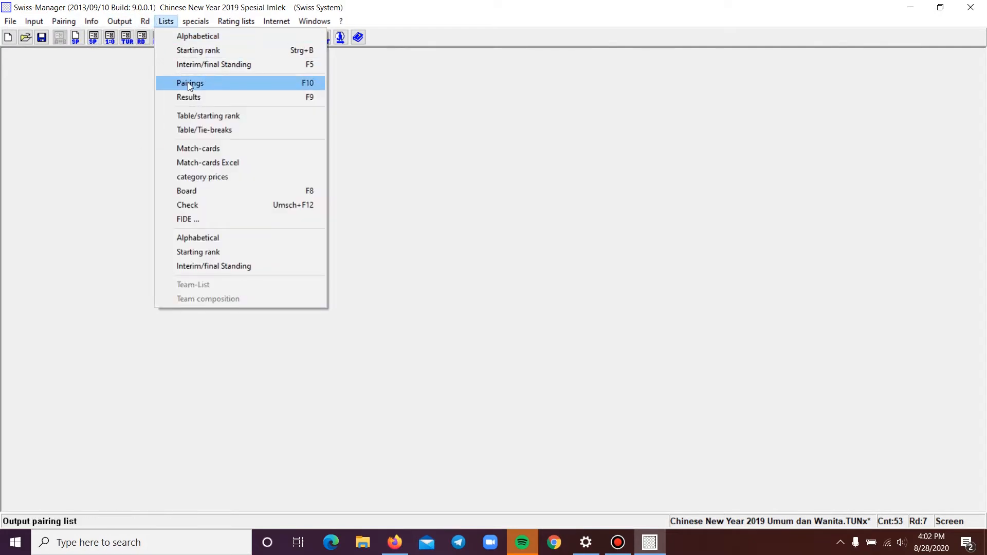
{"action": "left_click", "coordinate": [195, 97]}
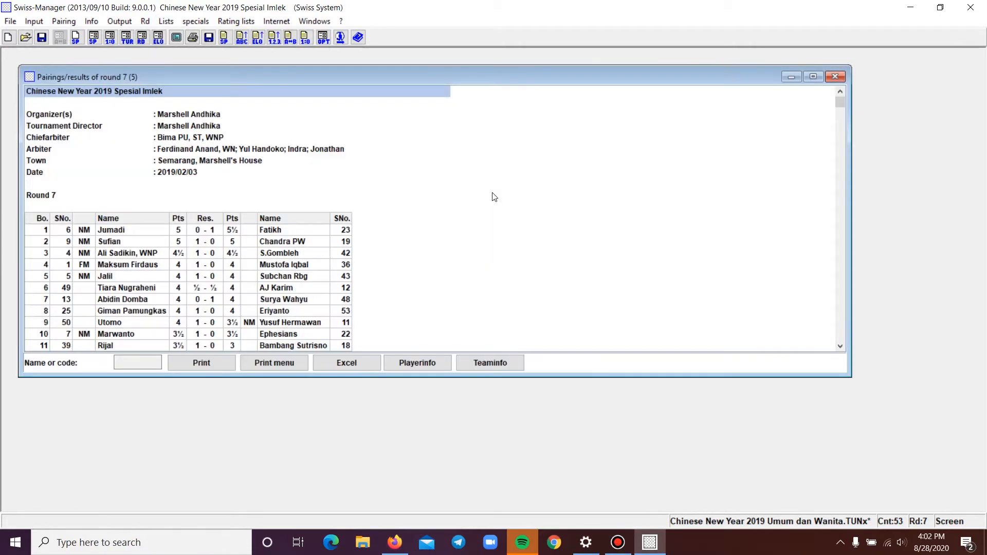
{"action": "left_click", "coordinate": [160, 24]}
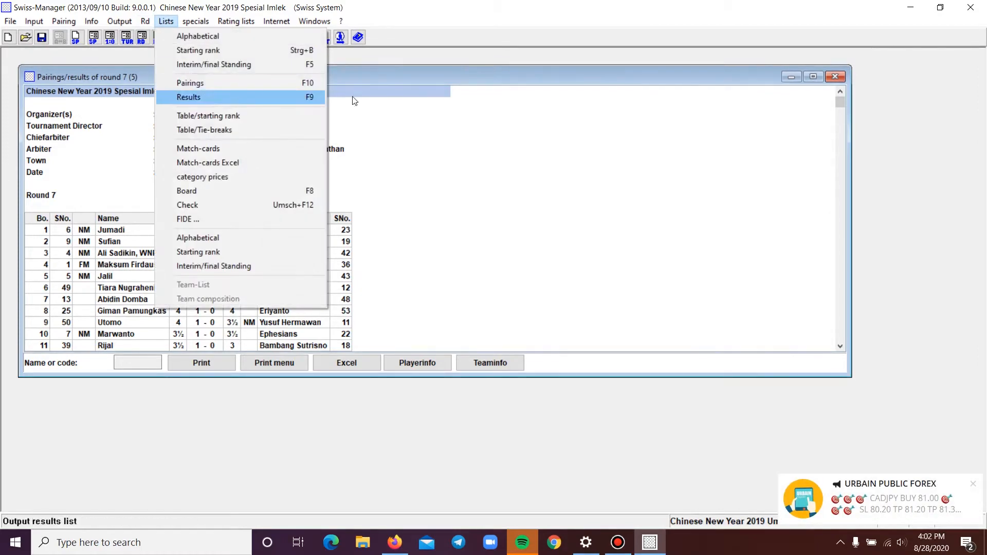
{"action": "left_click", "coordinate": [195, 97]}
{"action": "left_click", "coordinate": [813, 76]}
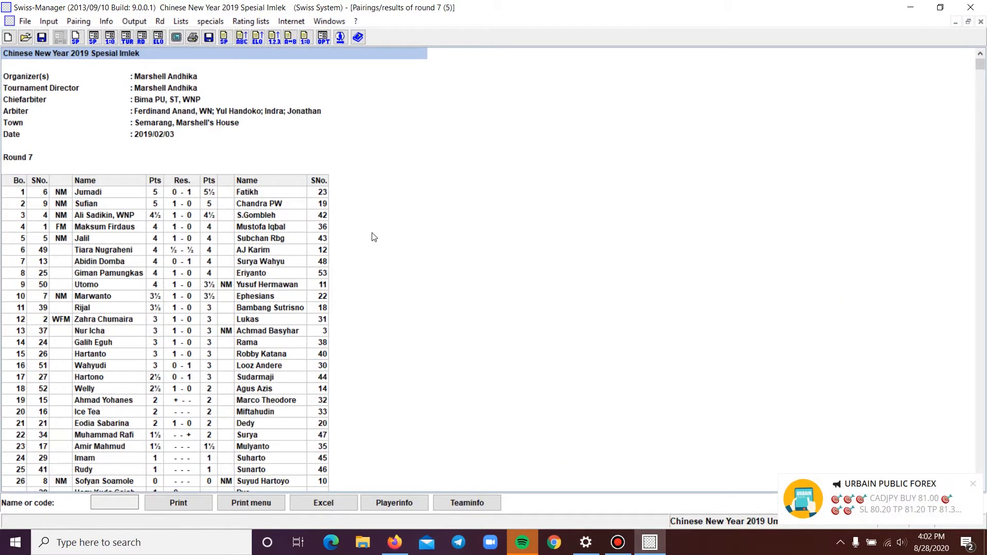
{"action": "key", "text": "Down"}
{"action": "key", "text": "Down"}
{"action": "key", "text": "Down"}
{"action": "key", "text": "Down"}
{"action": "key", "text": "Down"}
{"action": "key", "text": "Down"}
{"action": "key", "text": "Down"}
{"action": "key", "text": "Down"}
{"action": "key", "text": "Down"}
{"action": "key", "text": "Down"}
{"action": "key", "text": "Down"}
{"action": "key", "text": "Down"}
{"action": "key", "text": "Down"}
{"action": "key", "text": "Down"}
{"action": "key", "text": "Down"}
{"action": "key", "text": "Down"}
{"action": "key", "text": "Down"}
{"action": "key", "text": "Down"}
{"action": "key", "text": "Down"}
{"action": "key", "text": "Down"}
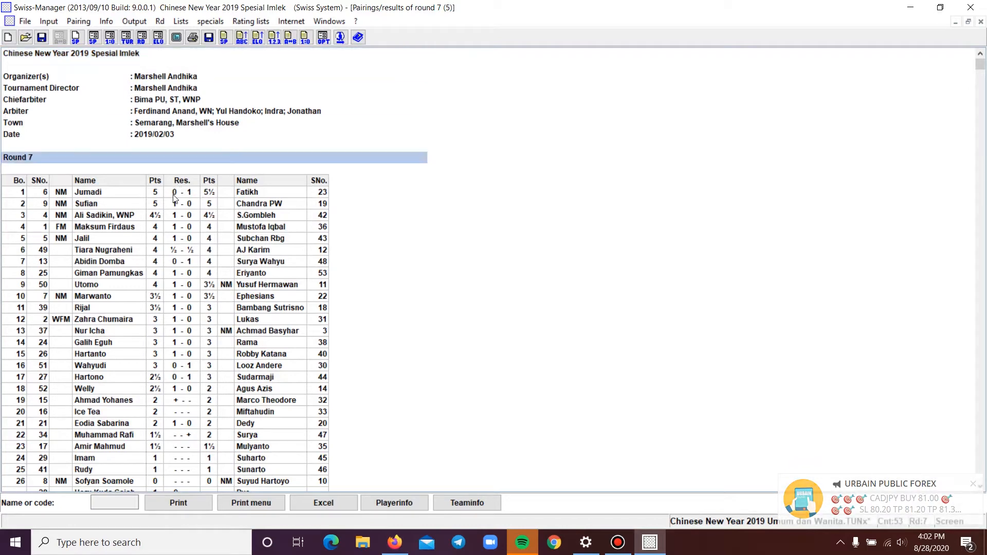
{"action": "left_click", "coordinate": [981, 21]}
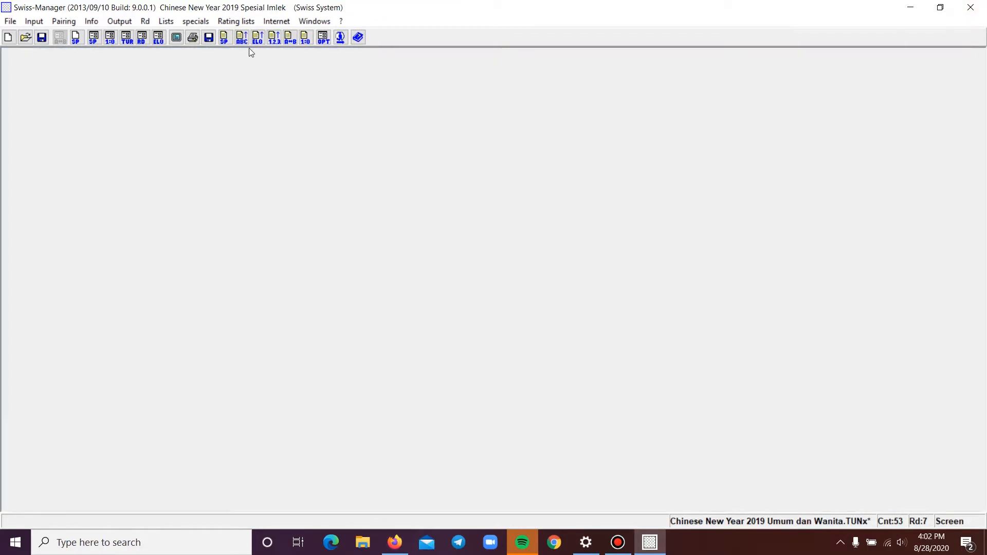
Open the interim/final standings list maximized and browse the final ranking
{"action": "left_click", "coordinate": [166, 22]}
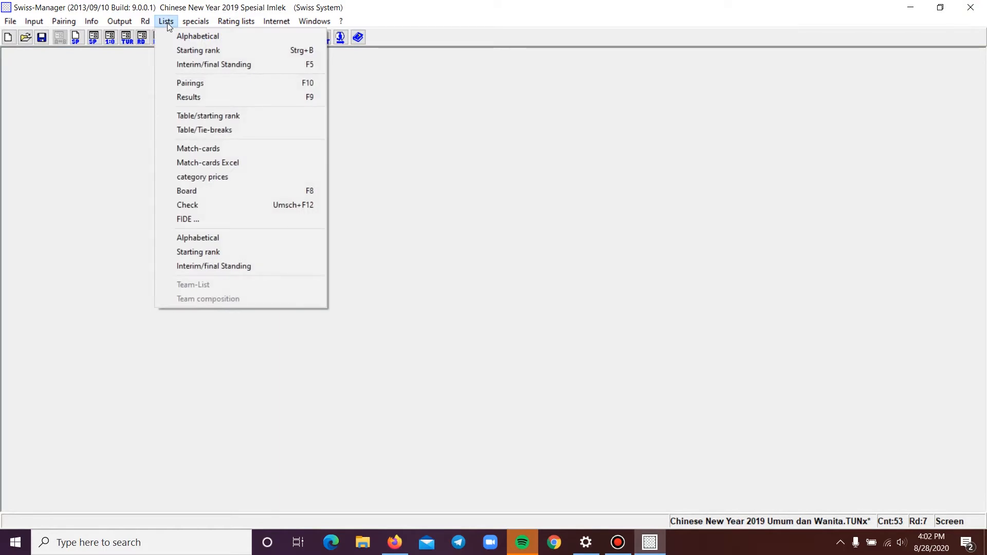
{"action": "left_click", "coordinate": [156, 23]}
{"action": "left_click", "coordinate": [168, 22]}
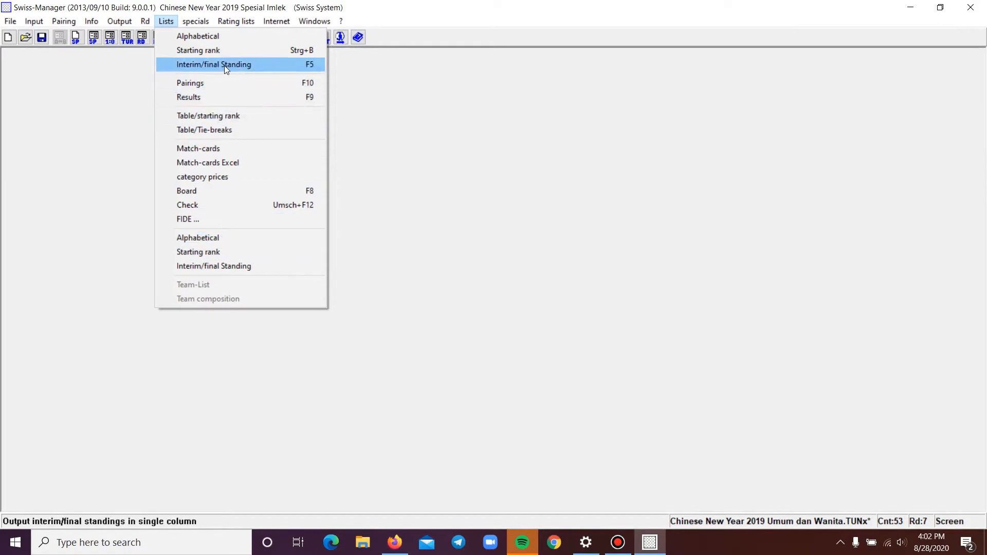
{"action": "left_click", "coordinate": [252, 69]}
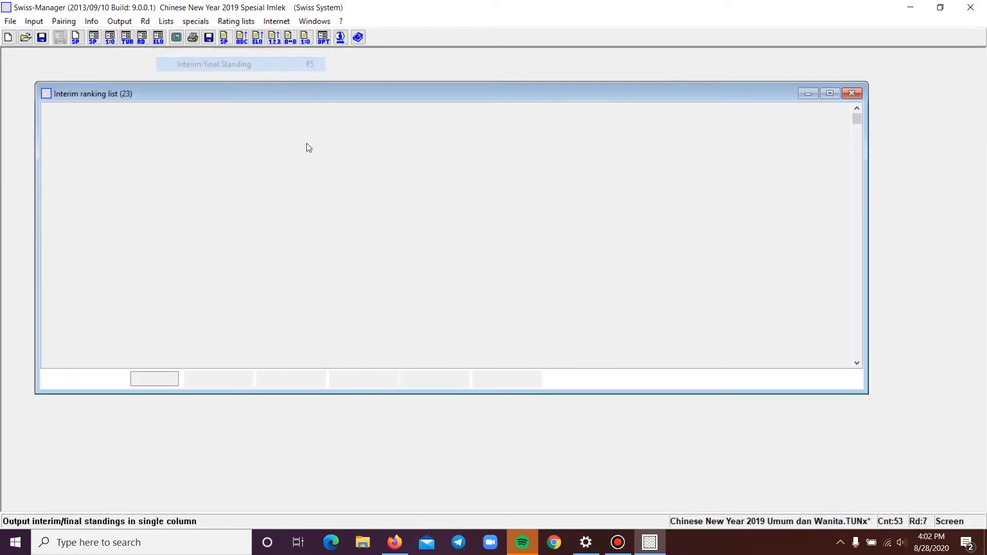
{"action": "left_click", "coordinate": [830, 93]}
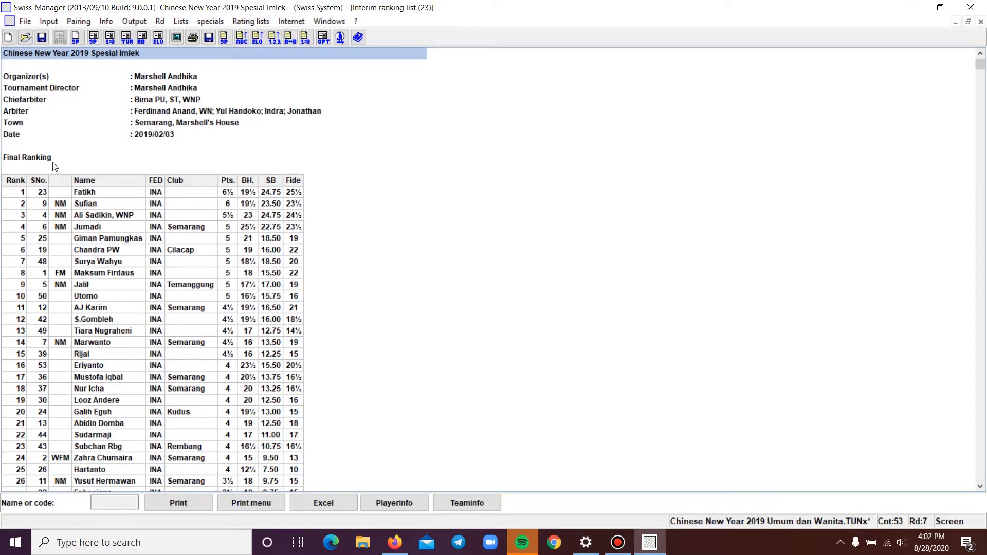
{"action": "key", "text": "Down"}
{"action": "key", "text": "Down"}
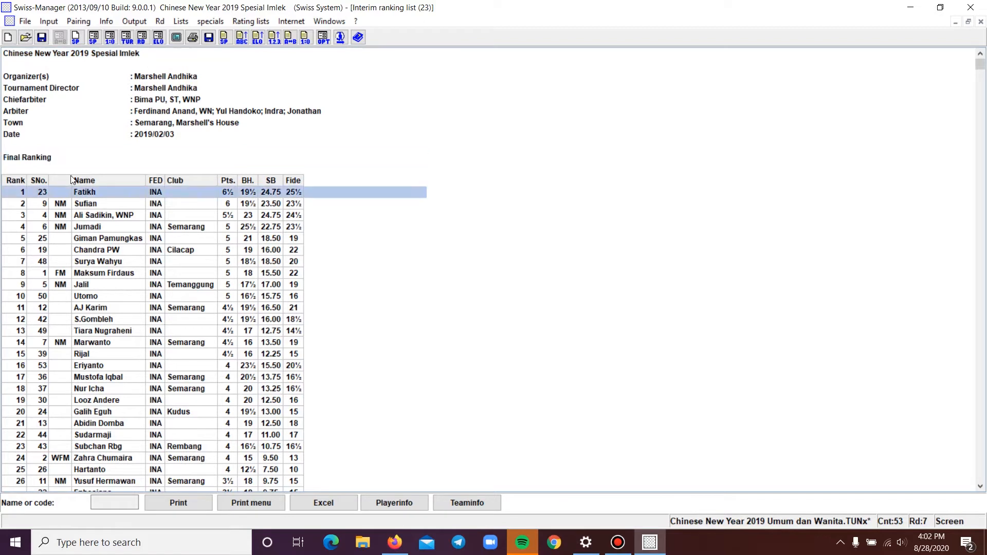
{"action": "key", "text": "Down"}
{"action": "key", "text": "Down"}
{"action": "key", "text": "Down"}
{"action": "key", "text": "Down"}
{"action": "key", "text": "Down"}
{"action": "key", "text": "Down"}
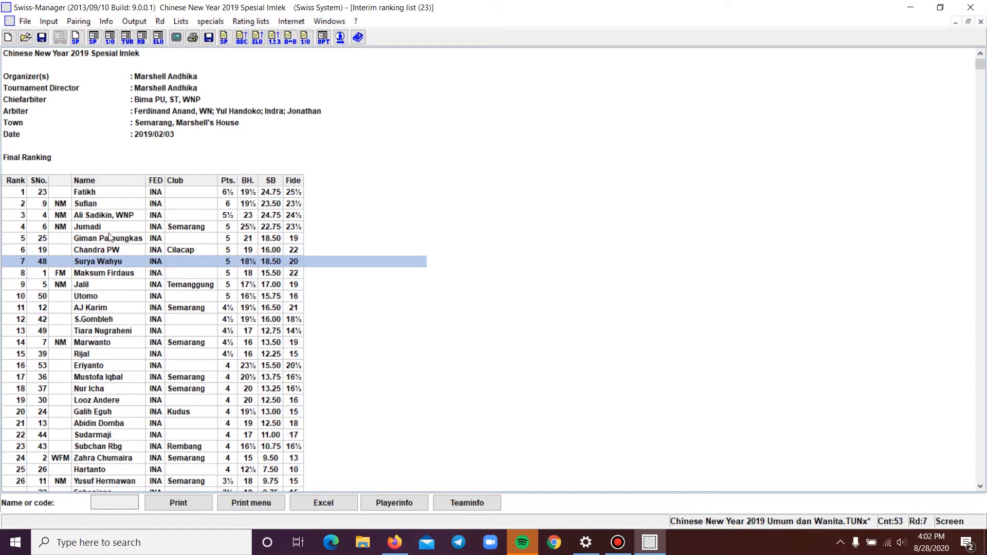
{"action": "left_click", "coordinate": [43, 195]}
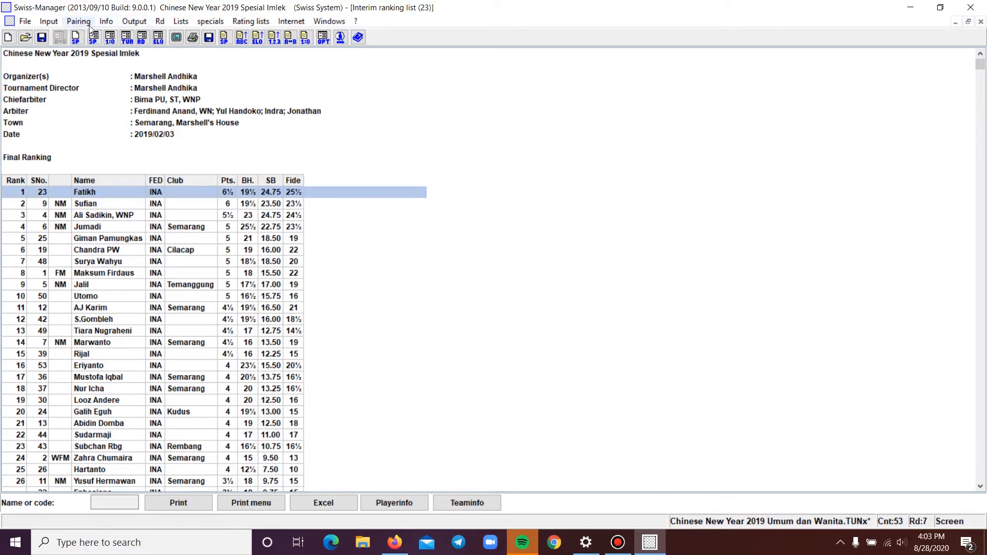
Open the Forbidden Pairings player selection
{"action": "left_click", "coordinate": [67, 24]}
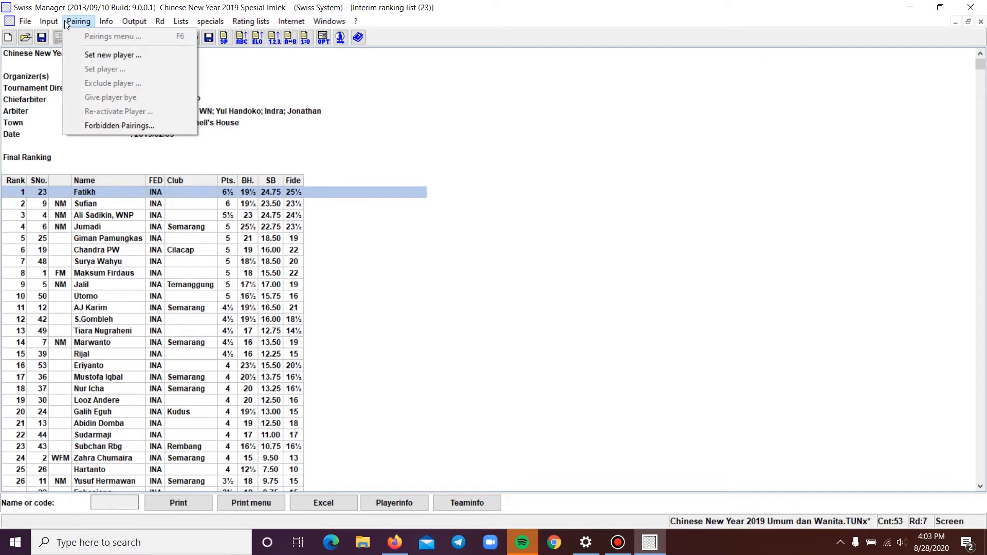
{"action": "left_click", "coordinate": [128, 126]}
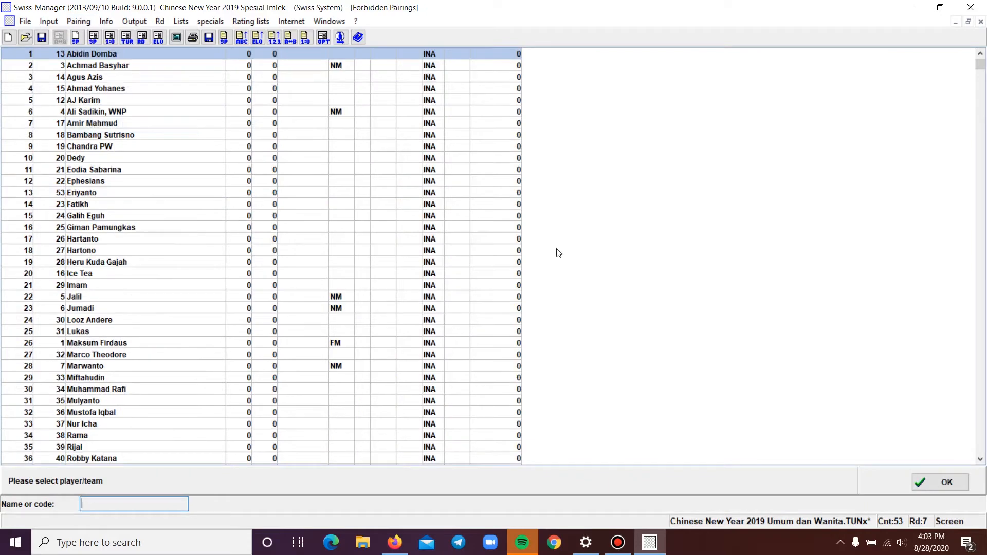
{"action": "left_click", "coordinate": [105, 55]}
{"action": "double_click", "coordinate": [116, 54]}
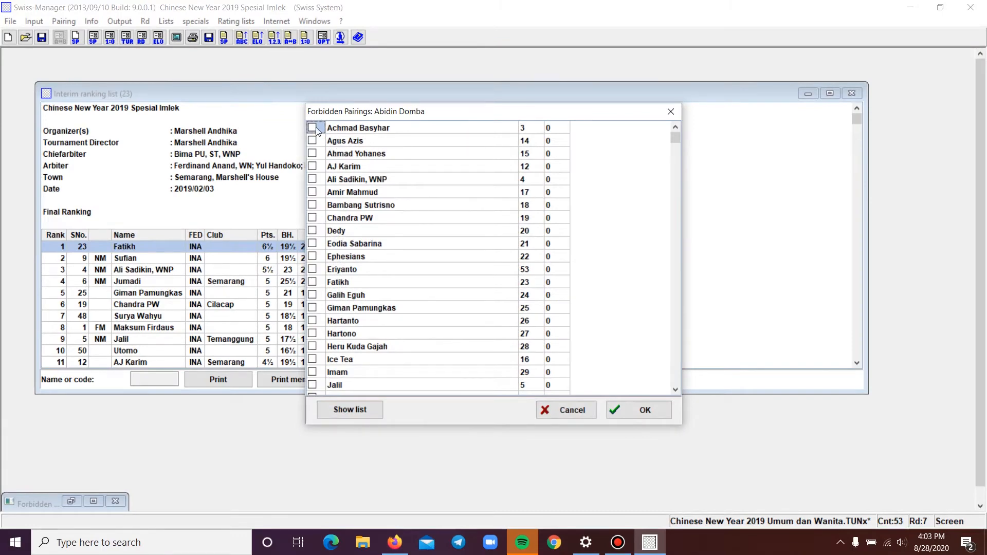
{"action": "left_click", "coordinate": [312, 140]}
{"action": "left_click", "coordinate": [312, 153]}
{"action": "left_click", "coordinate": [312, 166]}
{"action": "left_click", "coordinate": [313, 166]}
{"action": "left_click", "coordinate": [312, 154]}
{"action": "left_click", "coordinate": [312, 141]}
{"action": "left_click", "coordinate": [312, 127]}
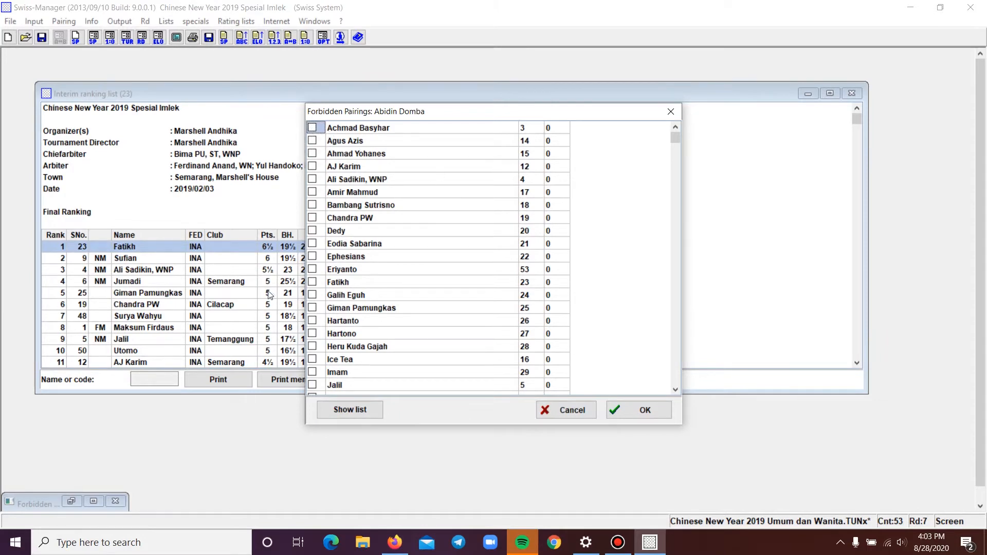
{"action": "left_click", "coordinate": [312, 281]}
{"action": "left_click", "coordinate": [312, 295]}
{"action": "left_click", "coordinate": [607, 406]}
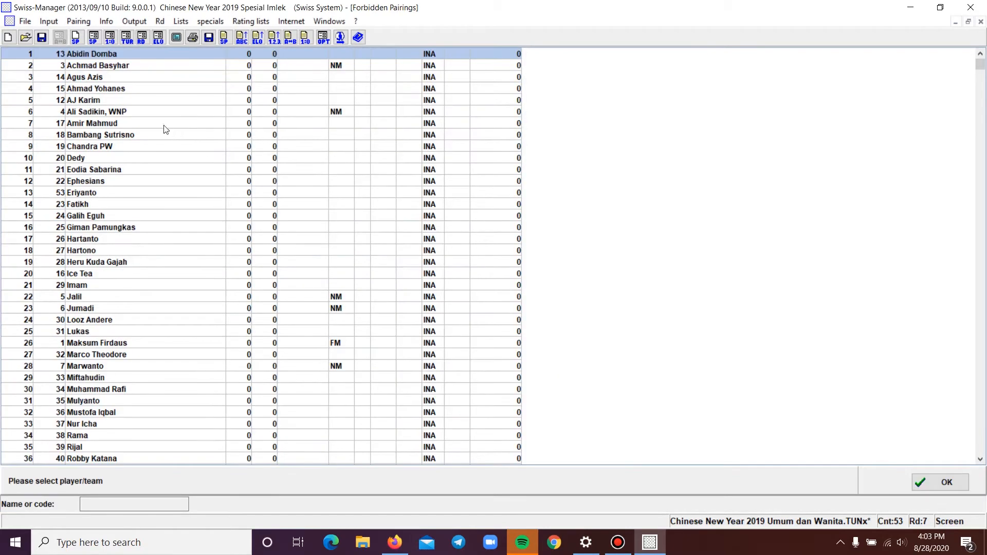
Review AJ Karim's forbidden pairings, then close the forbidden pairings and interim ranking list windows
{"action": "double_click", "coordinate": [122, 101]}
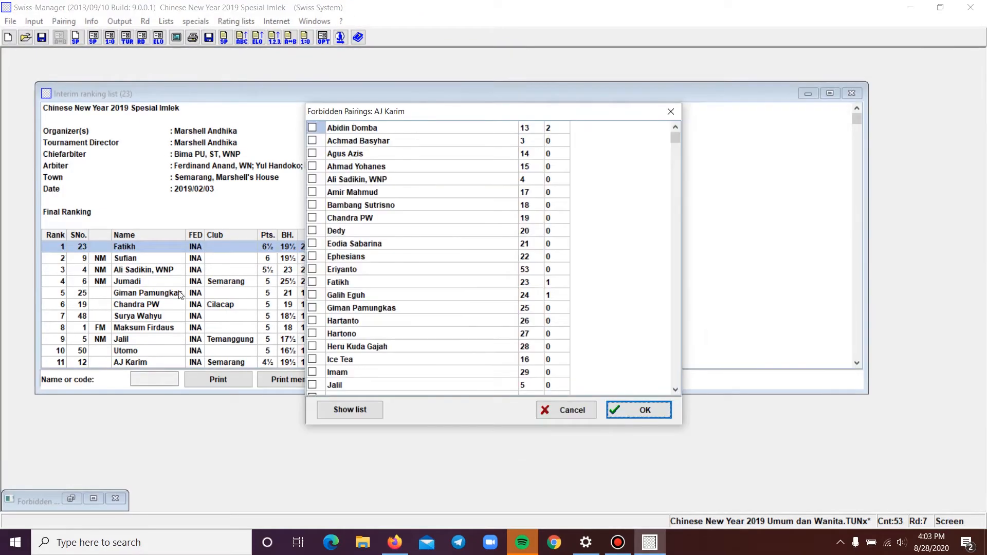
{"action": "left_click", "coordinate": [642, 409]}
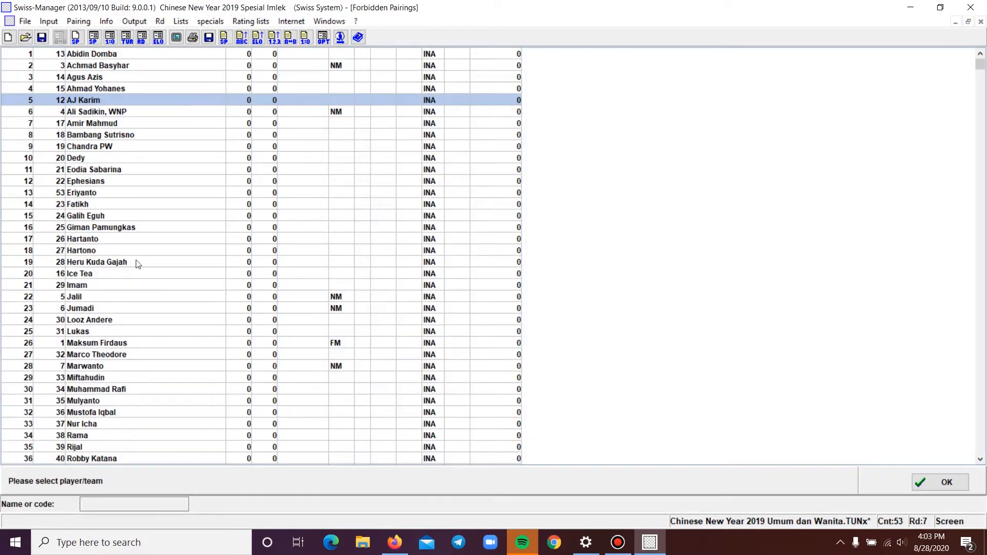
{"action": "left_click_drag", "start_coordinate": [980, 65], "coordinate": [981, 99]}
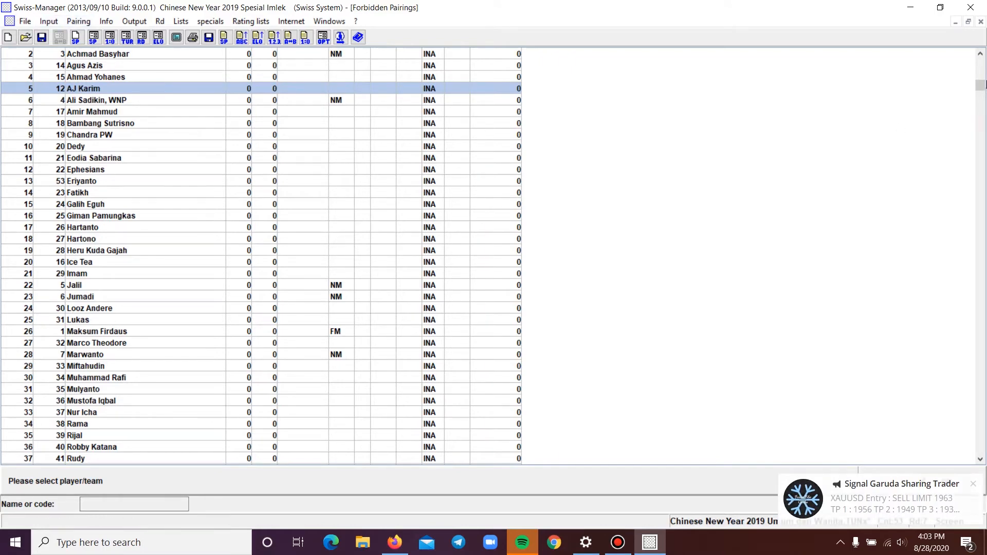
{"action": "left_click", "coordinate": [980, 21]}
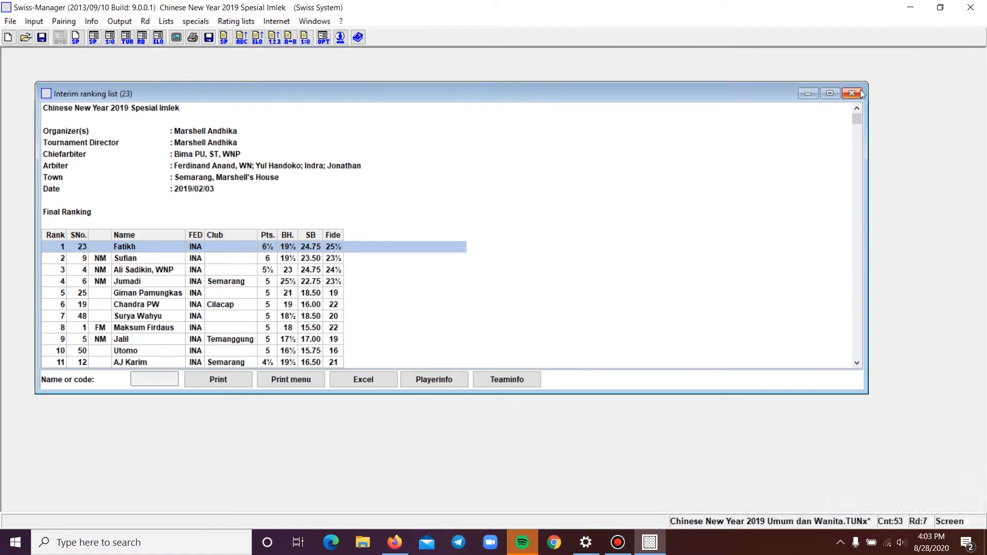
{"action": "left_click", "coordinate": [860, 93]}
Open the Chess-Results photo gallery upload dialog and close it
{"action": "left_click", "coordinate": [143, 23]}
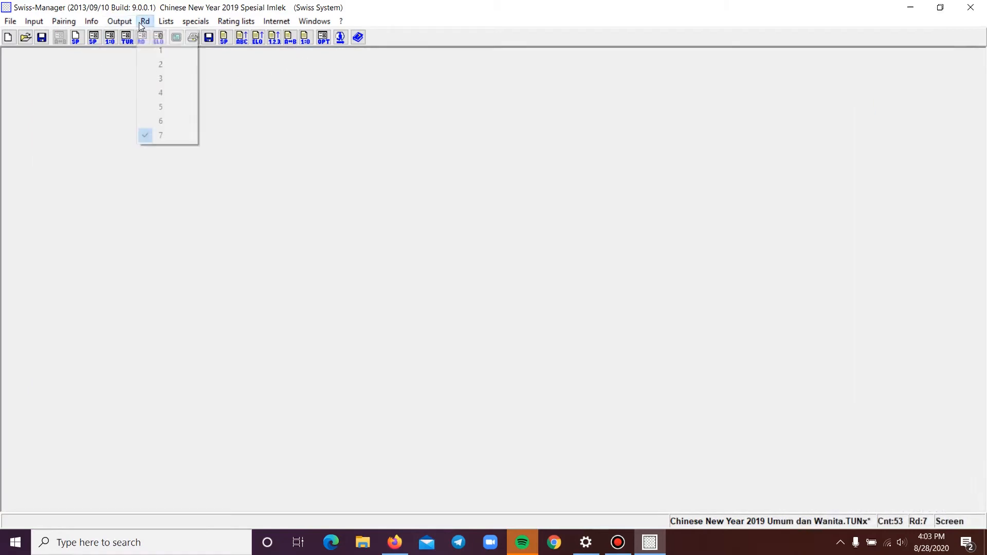
{"action": "mouse_move", "coordinate": [165, 22]}
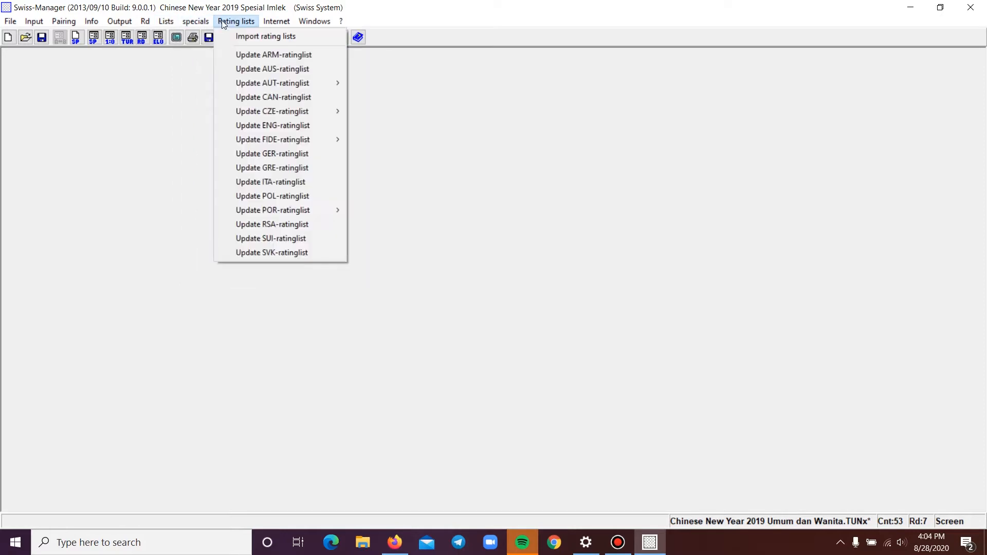
{"action": "mouse_move", "coordinate": [203, 25]}
{"action": "mouse_move", "coordinate": [278, 22]}
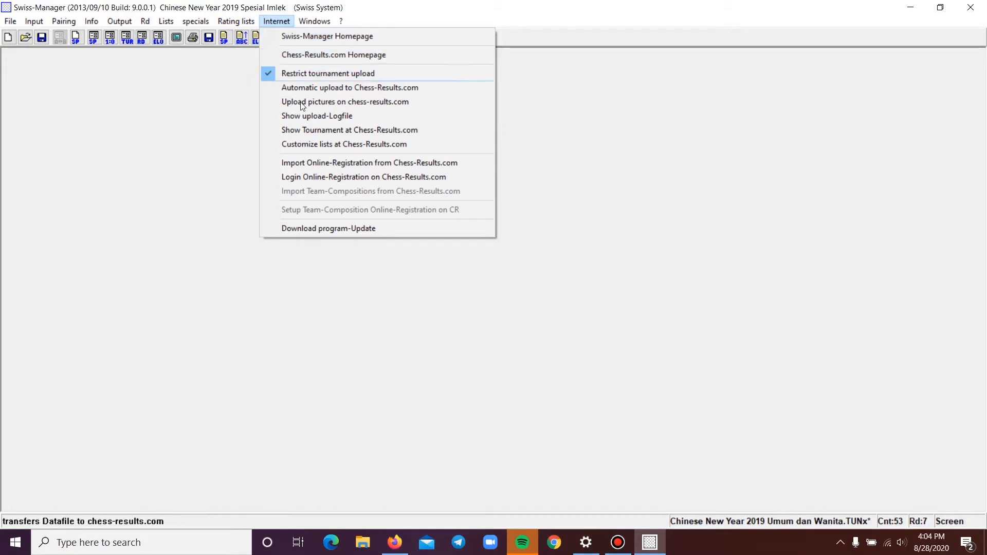
{"action": "left_click", "coordinate": [337, 103]}
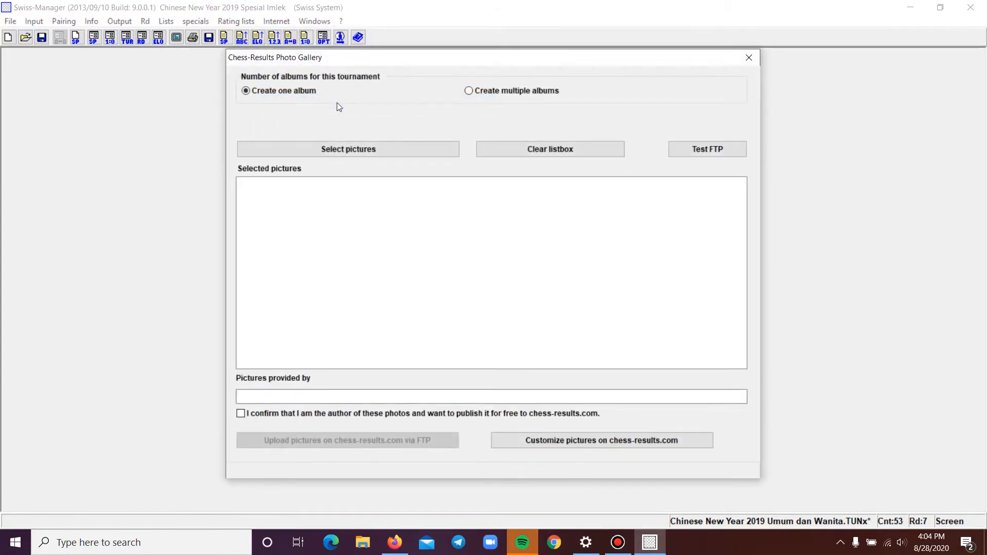
{"action": "left_click", "coordinate": [749, 57]}
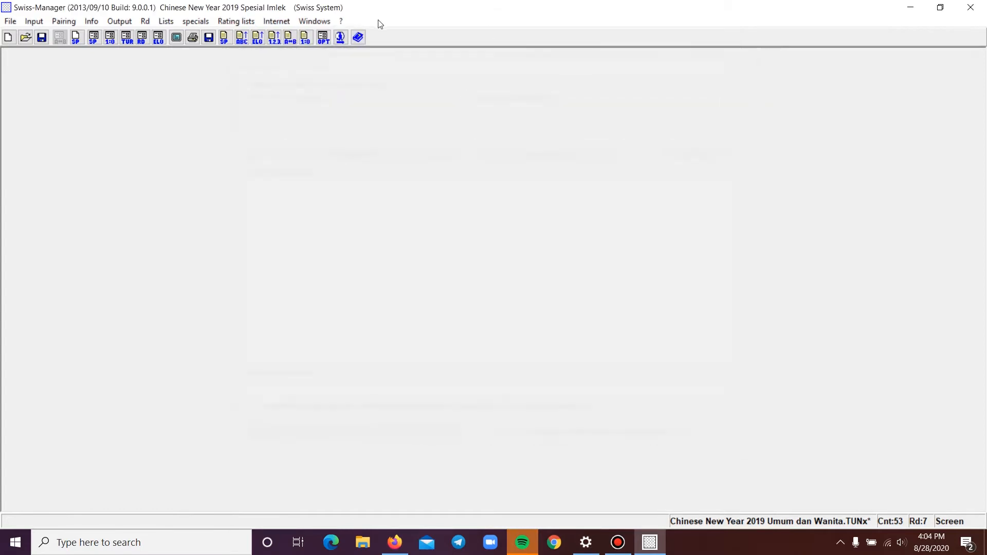
{"action": "left_click", "coordinate": [278, 21]}
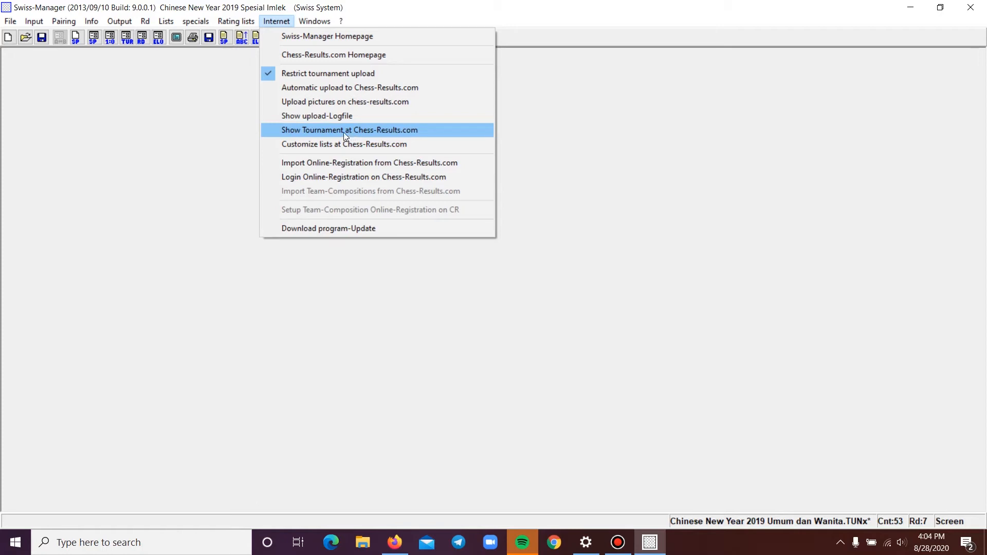
{"action": "left_click", "coordinate": [595, 37]}
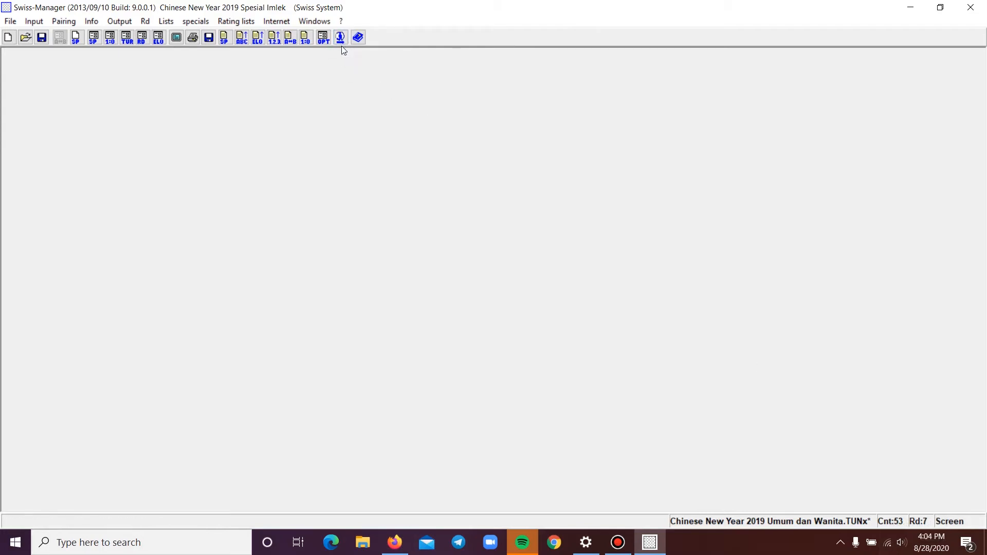
{"action": "left_click", "coordinate": [279, 25]}
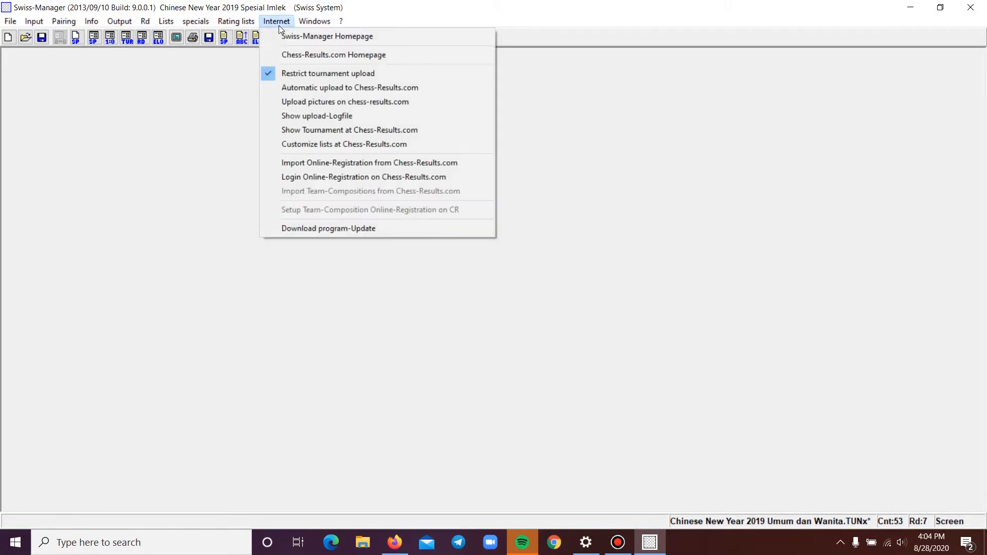
{"action": "left_click", "coordinate": [351, 20]}
{"action": "left_click", "coordinate": [330, 23]}
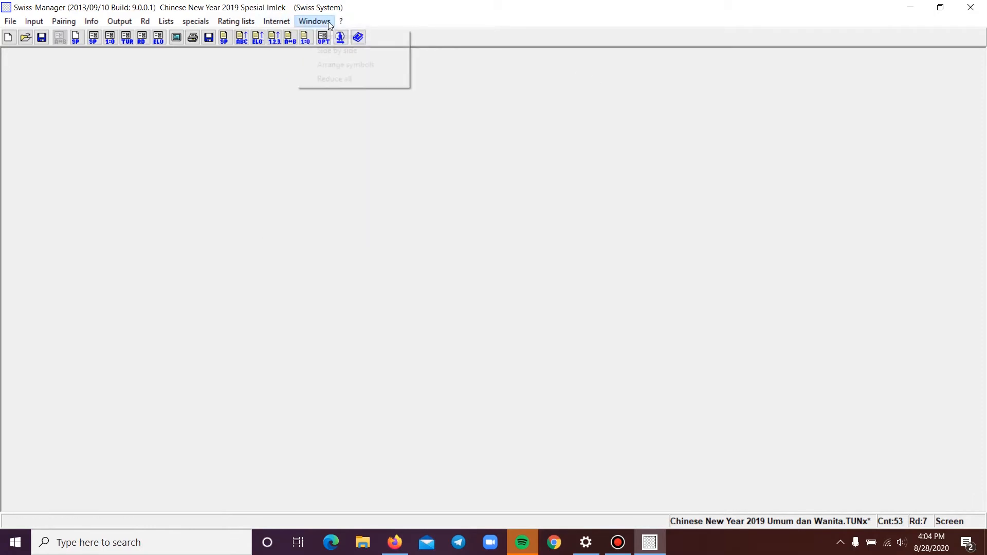
{"action": "mouse_move", "coordinate": [239, 21]}
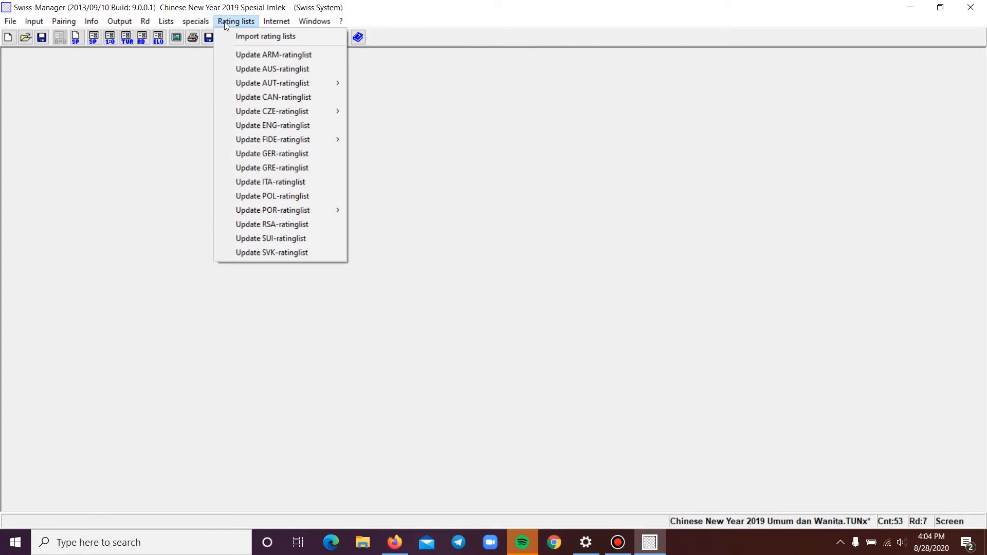
Open the installation information dialog and cancel it
{"action": "left_click", "coordinate": [196, 22]}
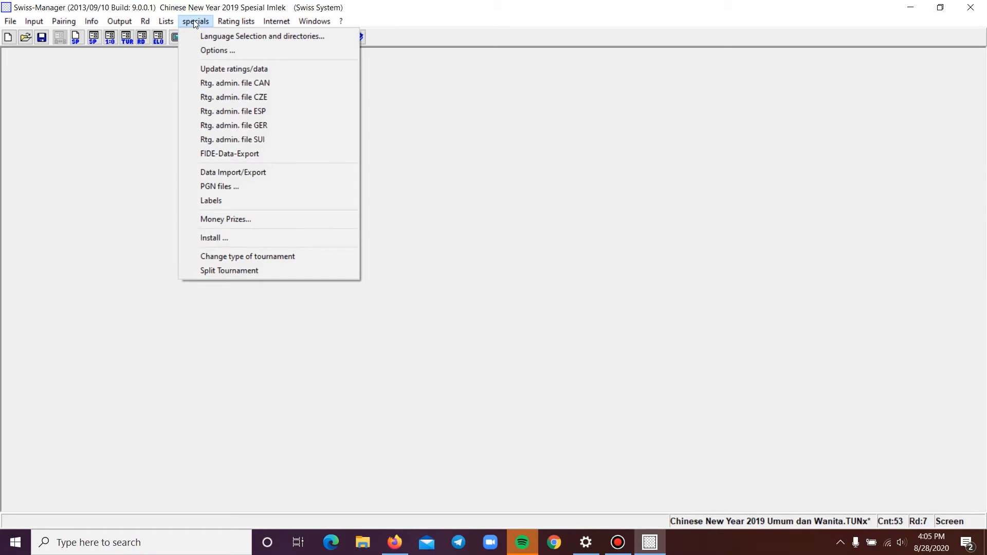
{"action": "left_click", "coordinate": [238, 241]}
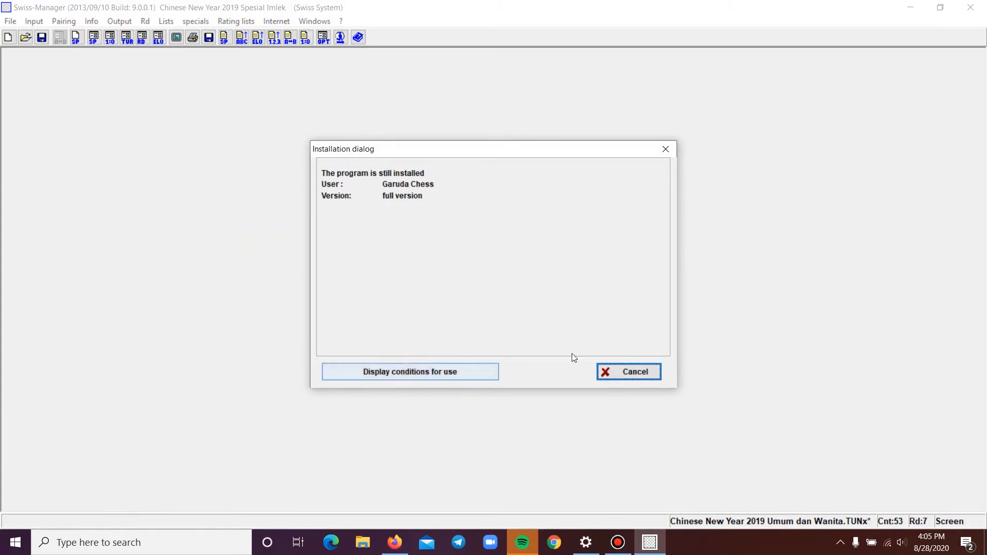
{"action": "left_click", "coordinate": [643, 375]}
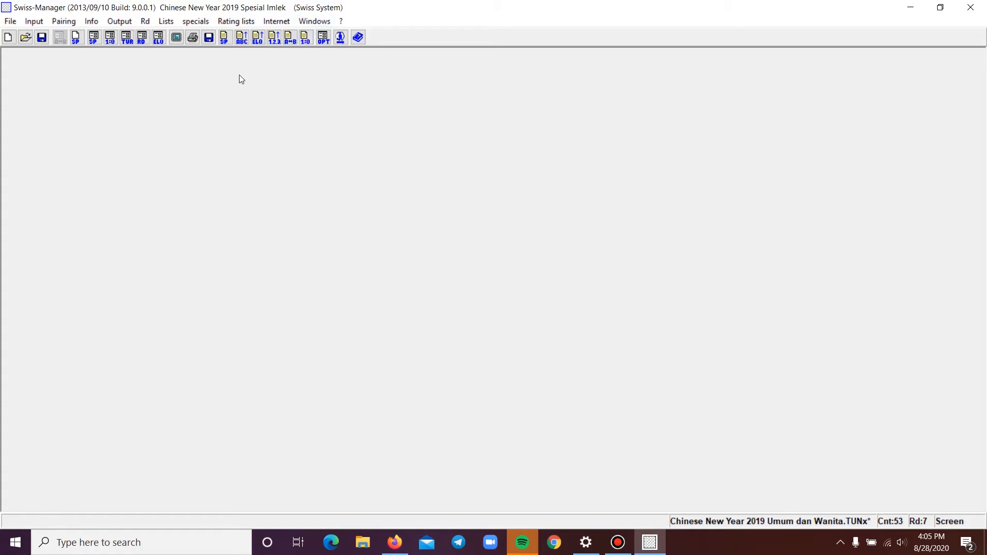
{"action": "left_click", "coordinate": [108, 23]}
{"action": "mouse_move", "coordinate": [175, 22]}
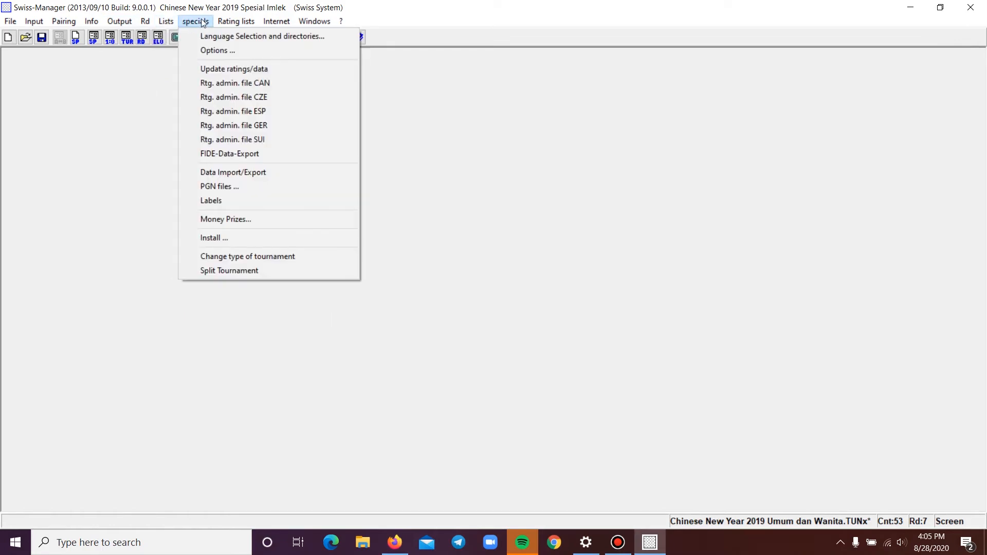
{"action": "left_click", "coordinate": [350, 7]}
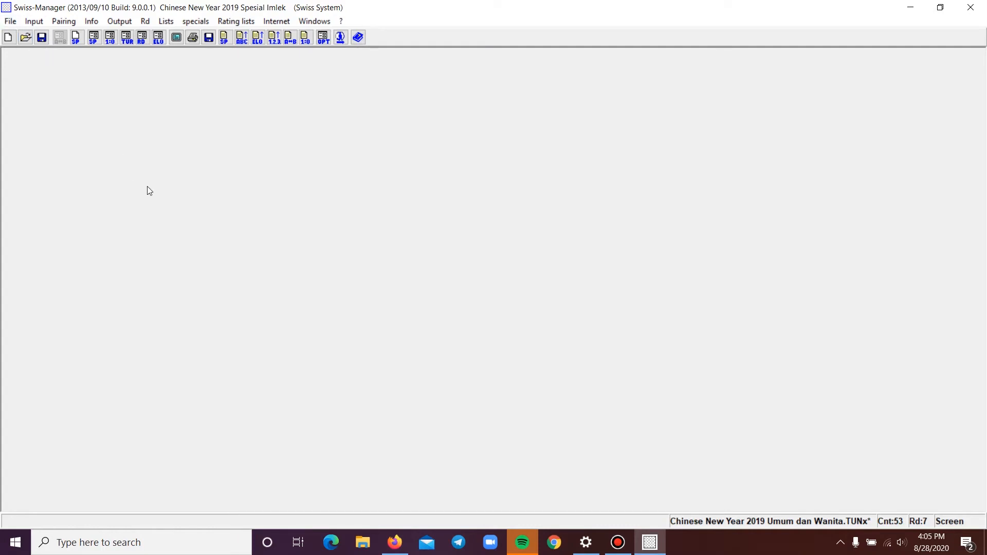
Start a new Swiss System tournament without saving the current tournament
{"action": "left_click", "coordinate": [12, 21]}
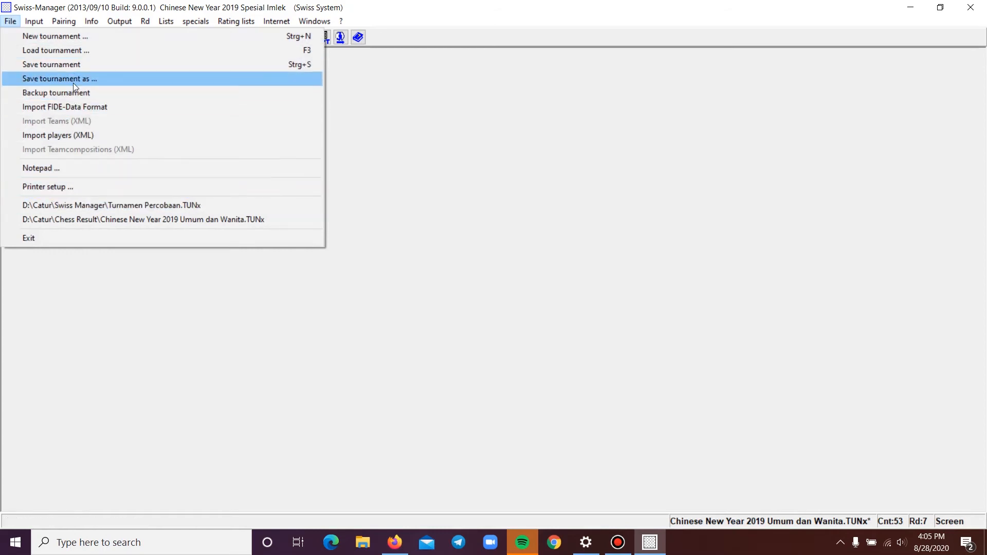
{"action": "left_click", "coordinate": [72, 39]}
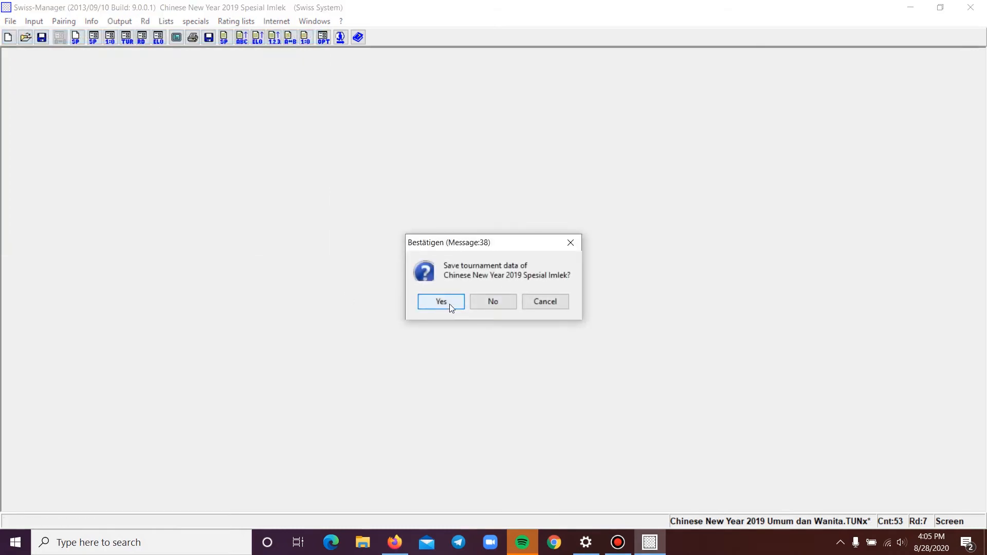
{"action": "left_click", "coordinate": [486, 303]}
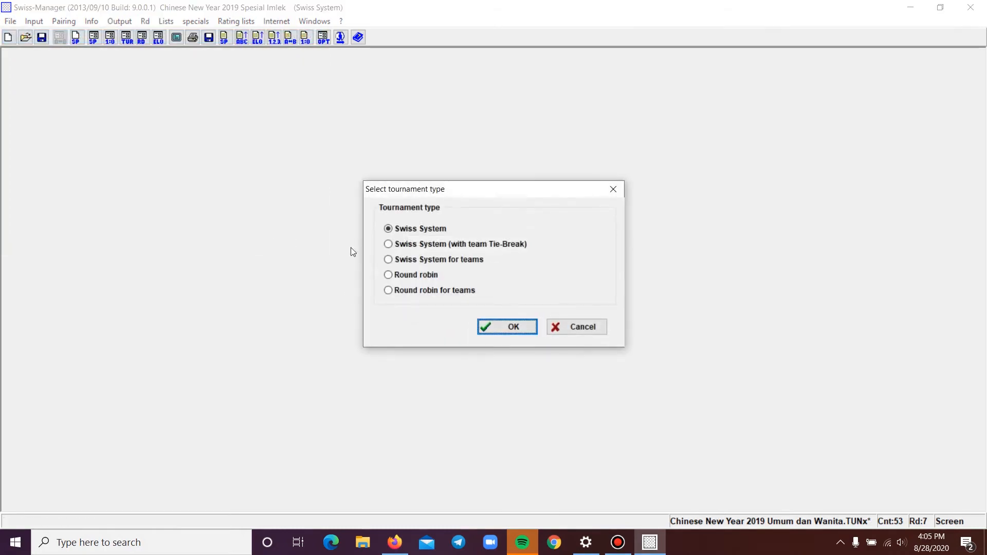
{"action": "left_click", "coordinate": [495, 327]}
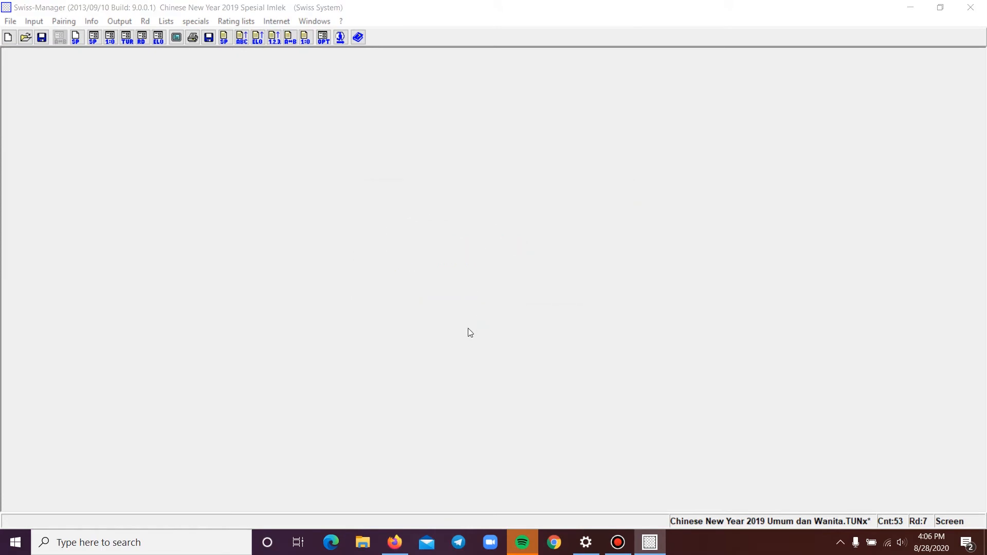
Save the new tournament file as yyyy with the Swiss-System (*.TUN*) file type
{"action": "left_click", "coordinate": [546, 329]}
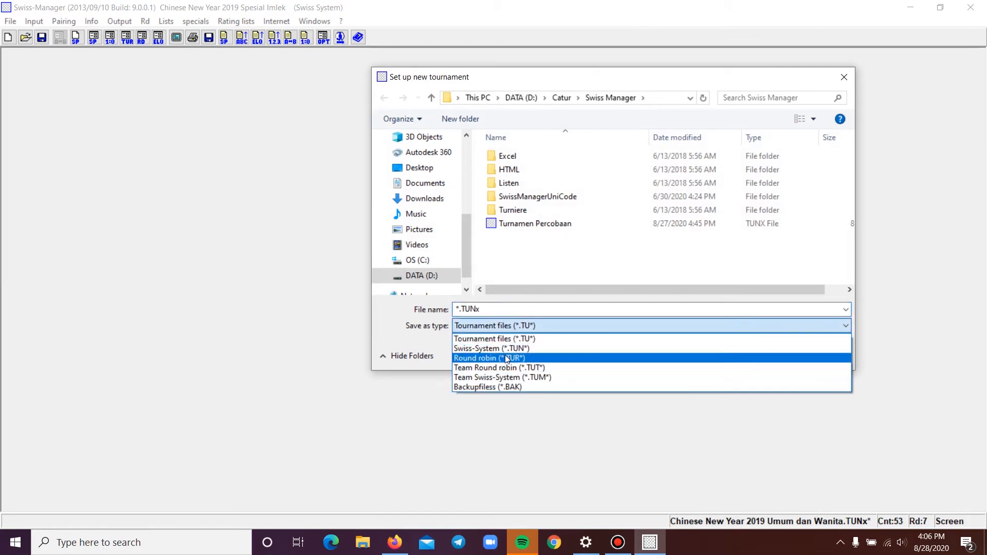
{"action": "left_click", "coordinate": [507, 348]}
{"action": "left_click", "coordinate": [492, 310]}
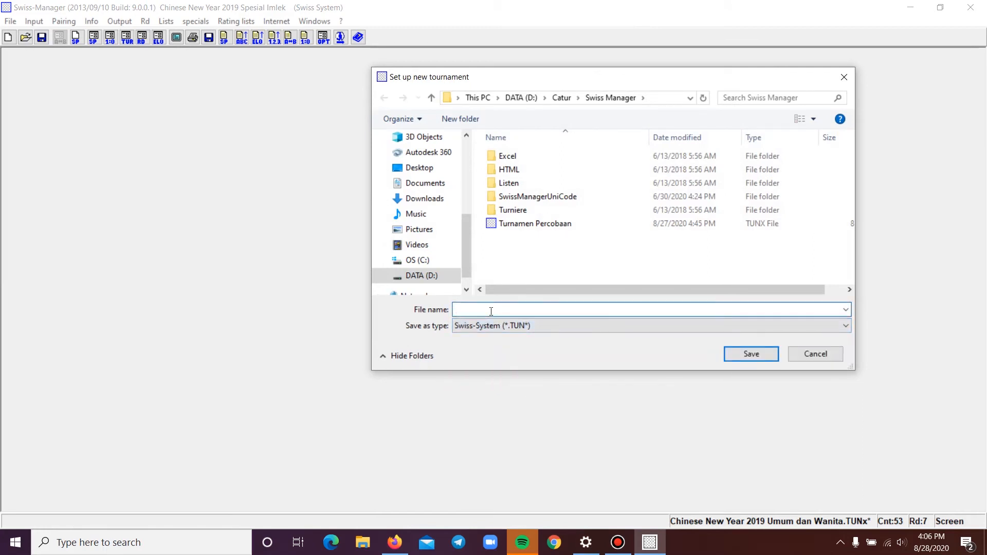
{"action": "type", "text": "yyyy"}
{"action": "left_click", "coordinate": [747, 354]}
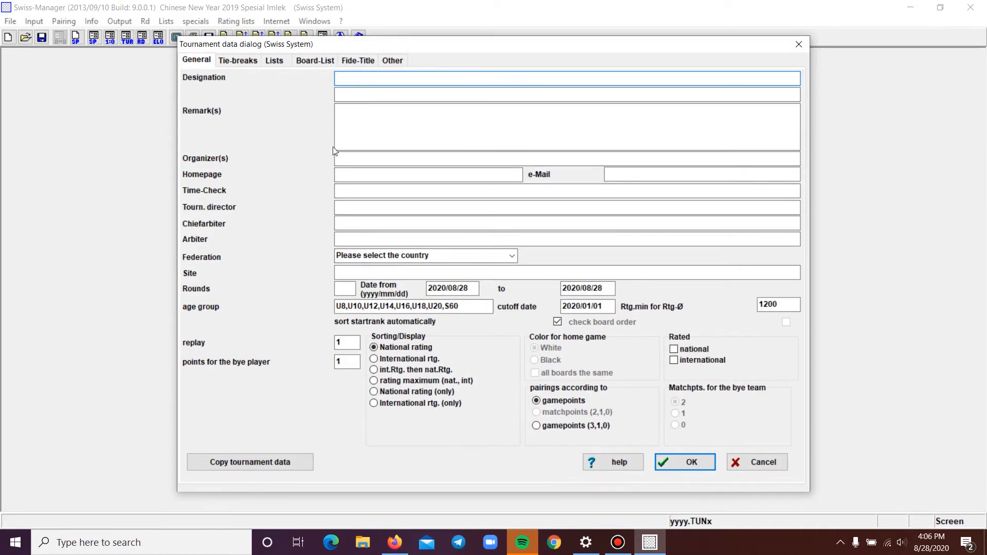
Remove all three existing tie-breaks from the new tournament's standing order
{"action": "left_click", "coordinate": [236, 62]}
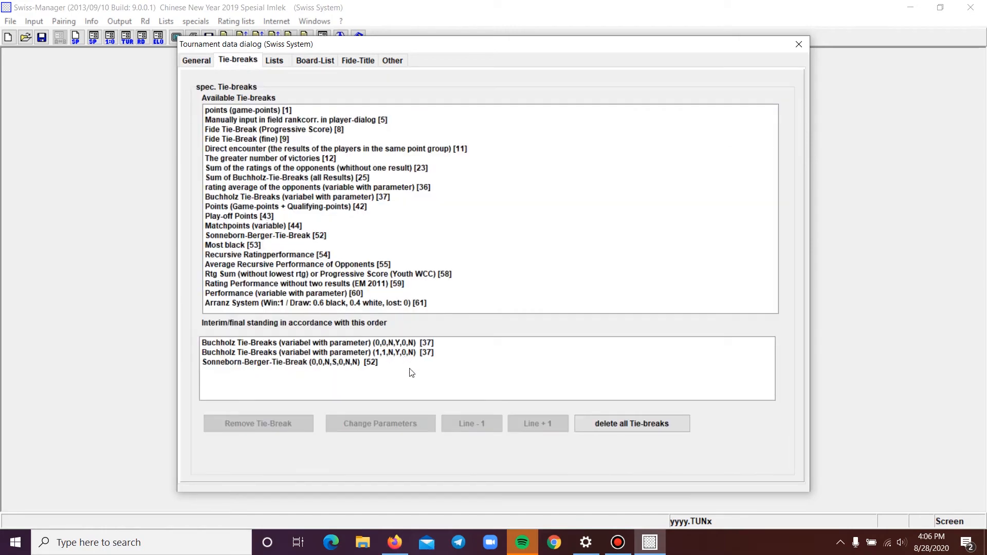
{"action": "left_click", "coordinate": [378, 364]}
{"action": "left_click", "coordinate": [351, 353]}
{"action": "left_click", "coordinate": [349, 363]}
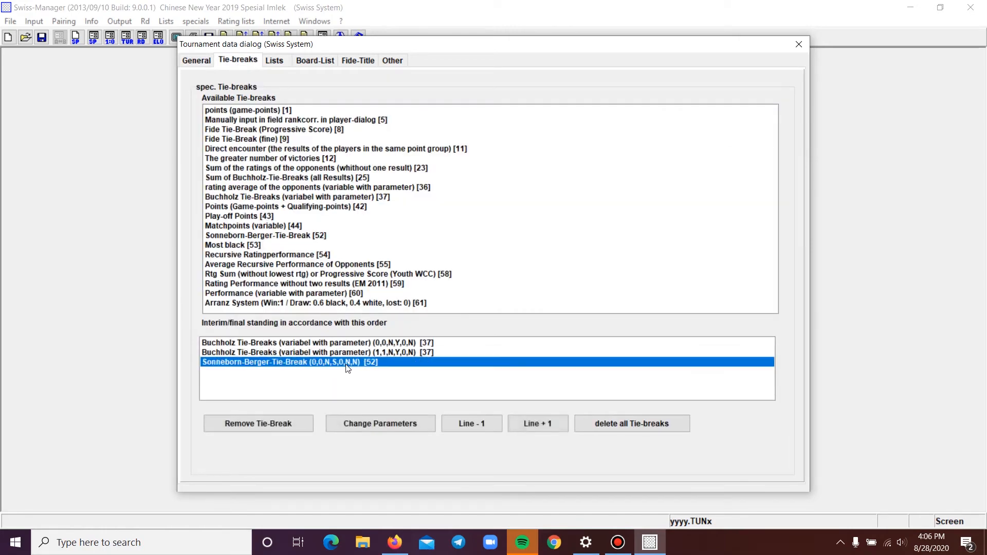
{"action": "left_click", "coordinate": [301, 423]}
{"action": "left_click", "coordinate": [331, 354]}
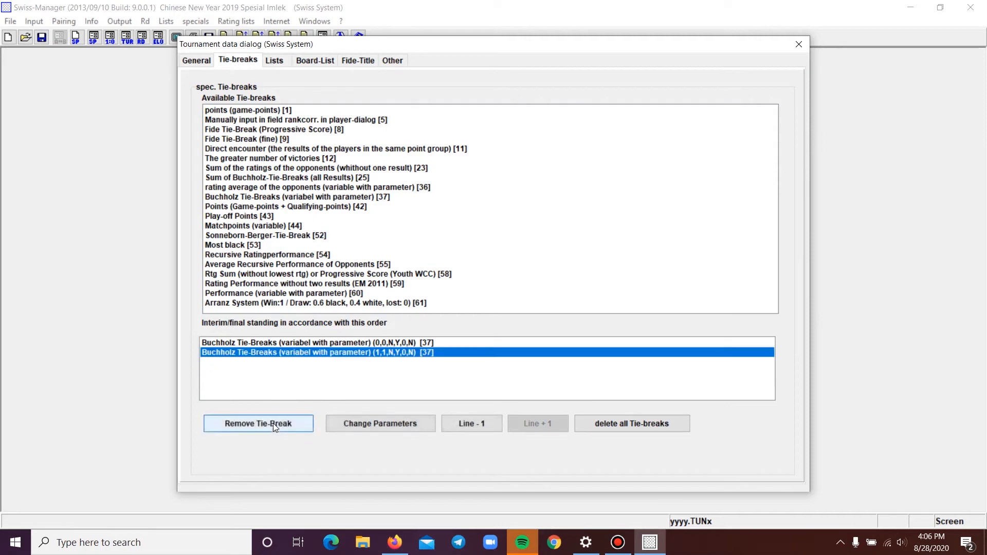
{"action": "left_click", "coordinate": [273, 424]}
{"action": "left_click", "coordinate": [307, 346]}
{"action": "left_click", "coordinate": [280, 423]}
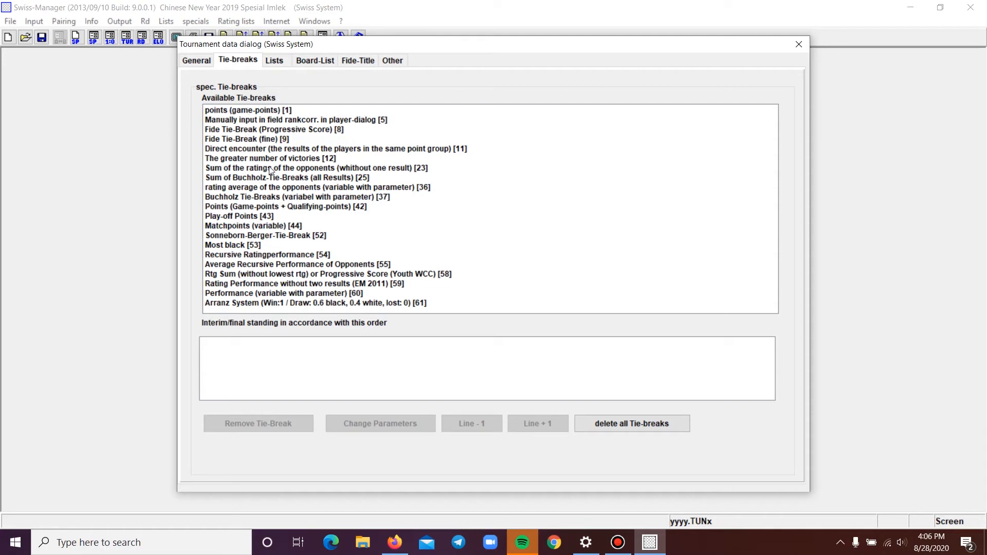
Add Buchholz Tie-Breaks with its default parameters and the manually input rank correction tie-break to the standing order
{"action": "double_click", "coordinate": [242, 195]}
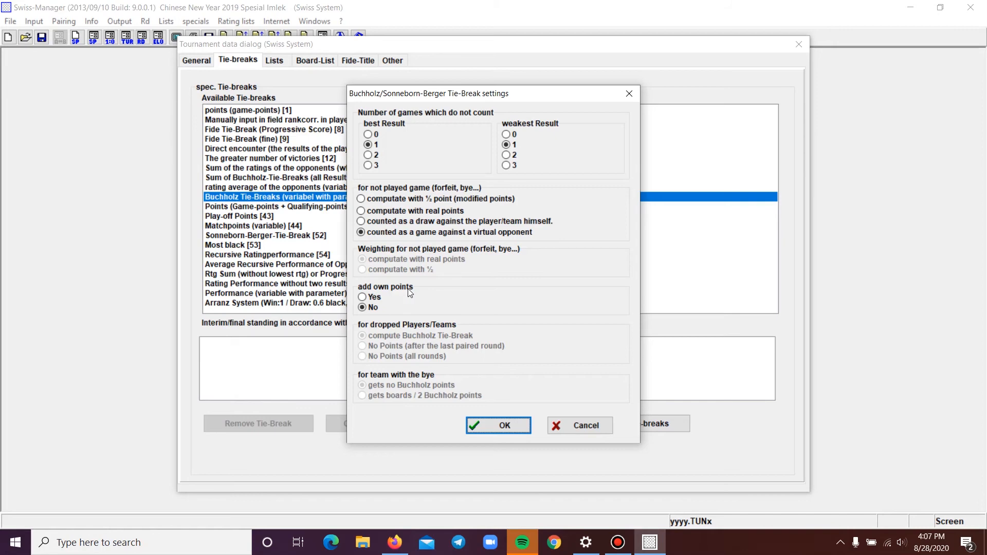
{"action": "left_click", "coordinate": [501, 427]}
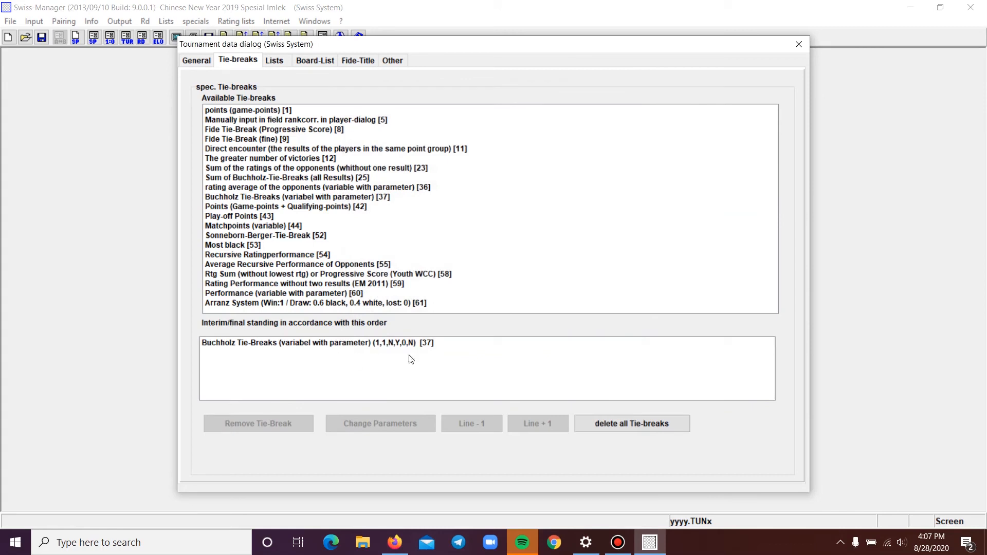
{"action": "left_click", "coordinate": [415, 343]}
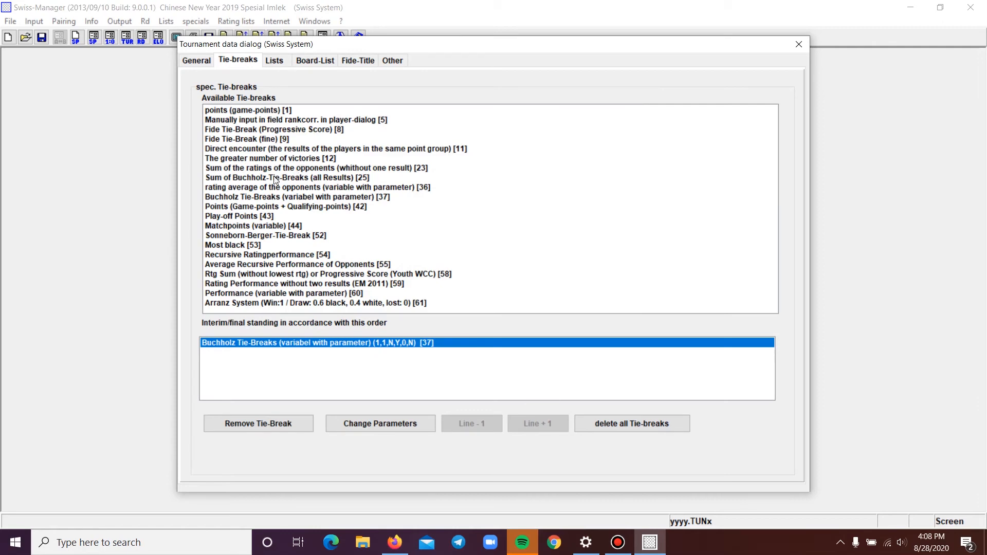
{"action": "double_click", "coordinate": [243, 120]}
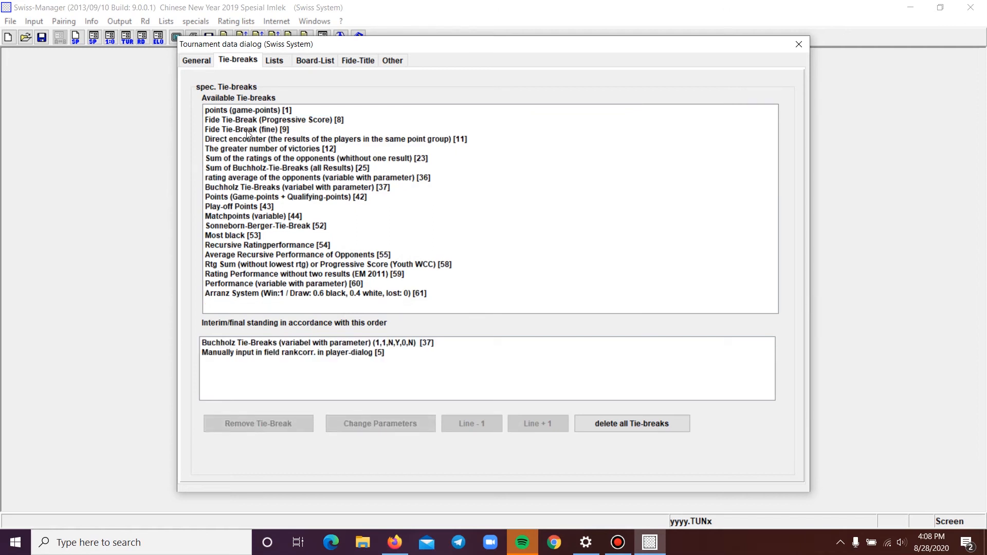
Remove the manually input rank correction tie-break from the standing order
{"action": "left_click", "coordinate": [357, 353]}
{"action": "left_click", "coordinate": [227, 422]}
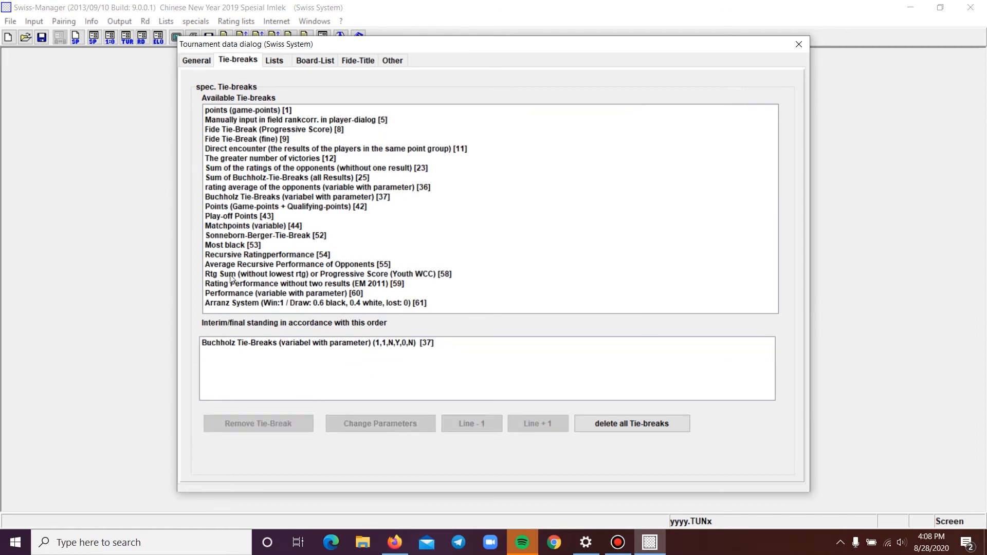
Add the Sonneborn-Berger tie-break with its default parameters and the direct encounter tie-break to the standing order
{"action": "double_click", "coordinate": [274, 236]}
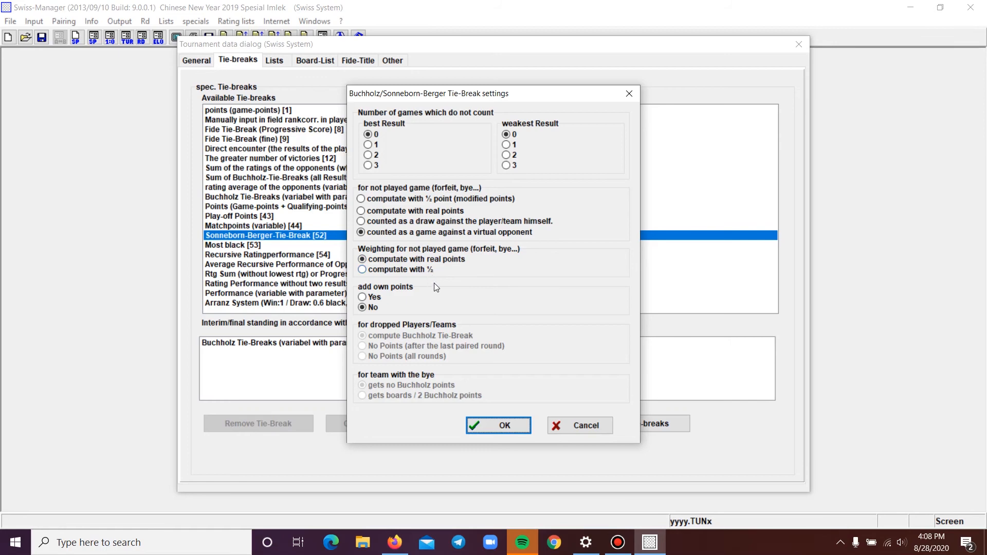
{"action": "left_click", "coordinate": [510, 430]}
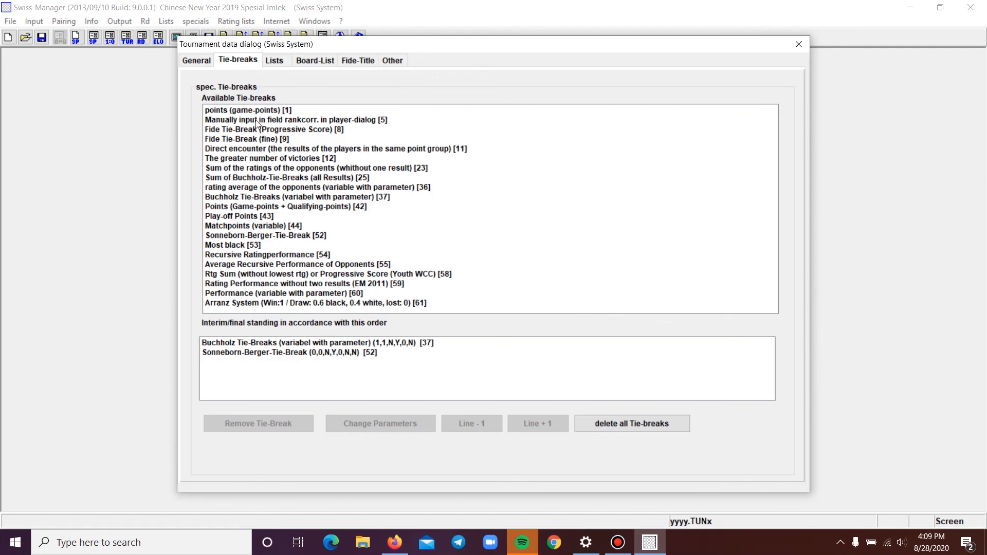
{"action": "double_click", "coordinate": [299, 149]}
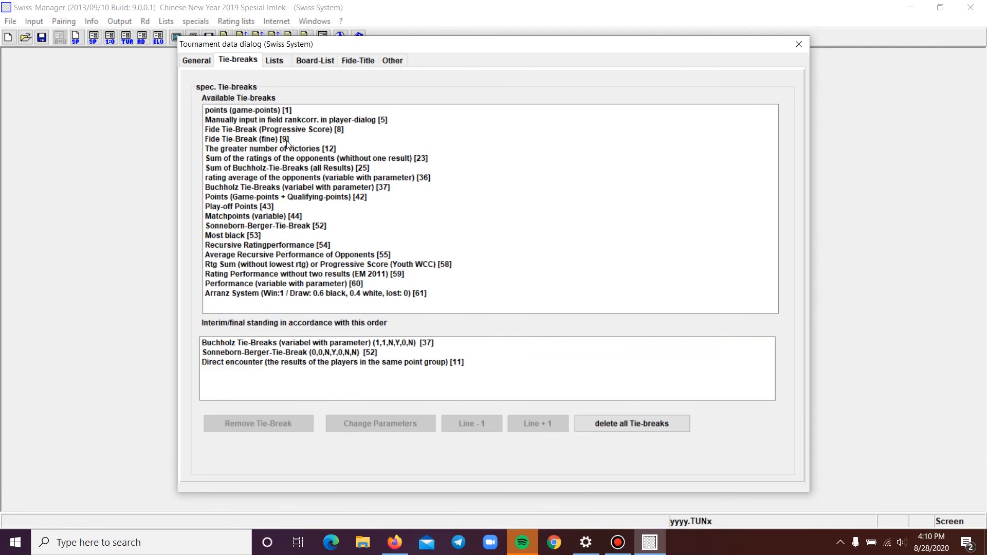
Add points (game-points) to the standing order and clear every other tie-break, keeping only points
{"action": "double_click", "coordinate": [250, 111]}
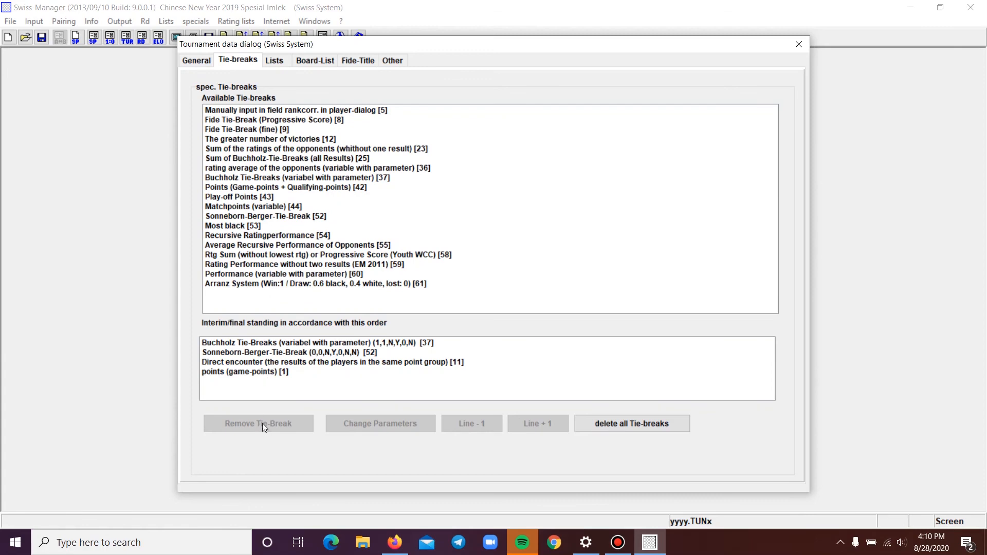
{"action": "left_click", "coordinate": [278, 372]}
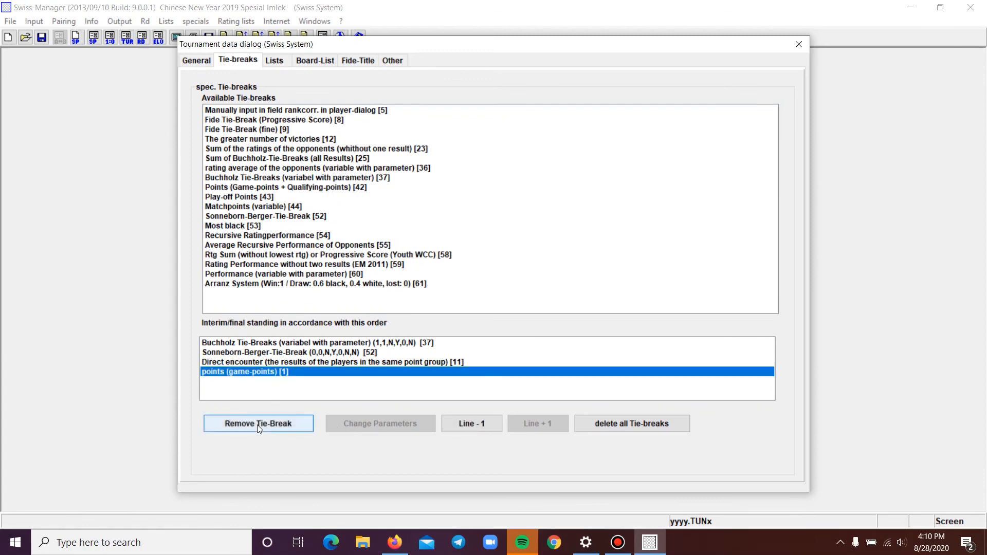
{"action": "left_click", "coordinate": [628, 429]}
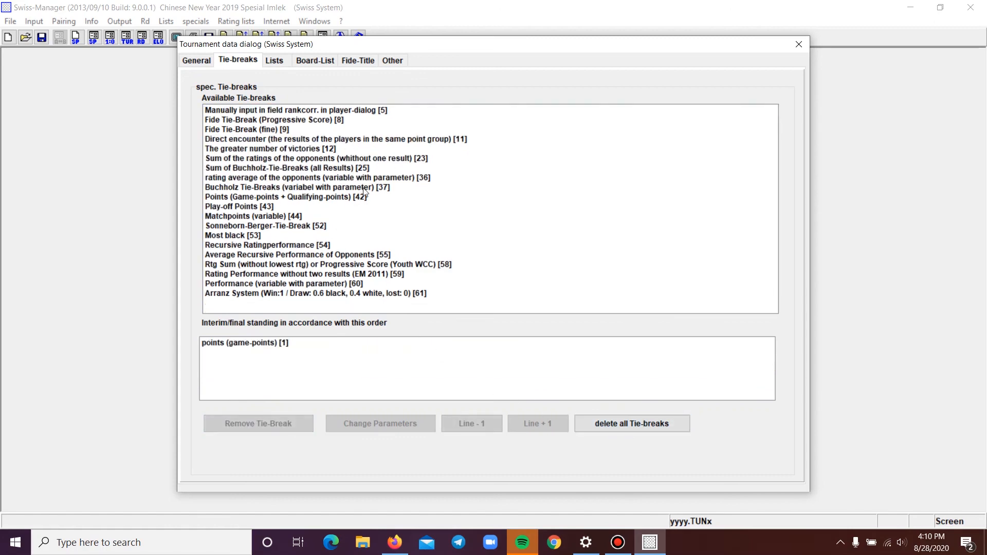
Add Buchholz and Sonneborn-Berger tie-breaks with default parameters, then direct encounter, after points in the standing order
{"action": "double_click", "coordinate": [386, 188]}
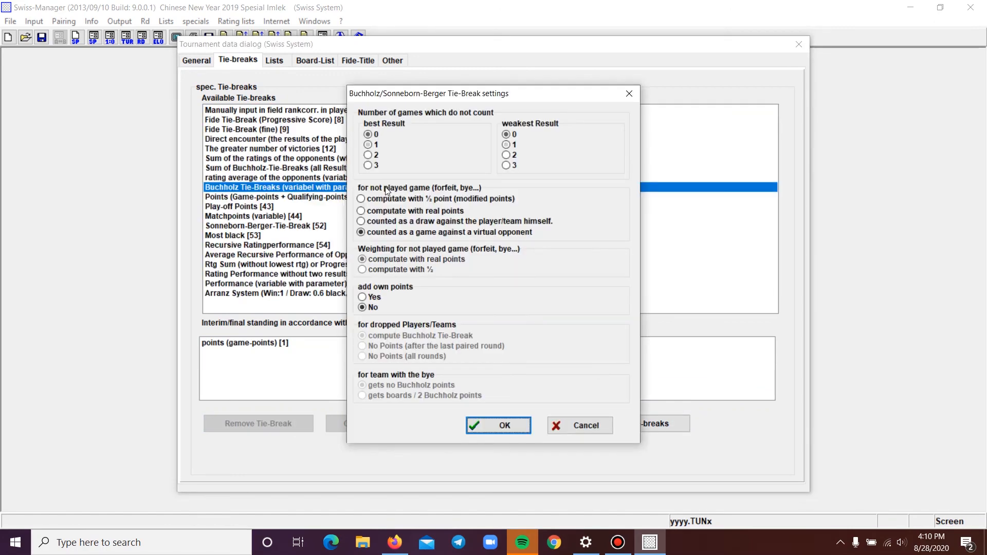
{"action": "left_click", "coordinate": [489, 424]}
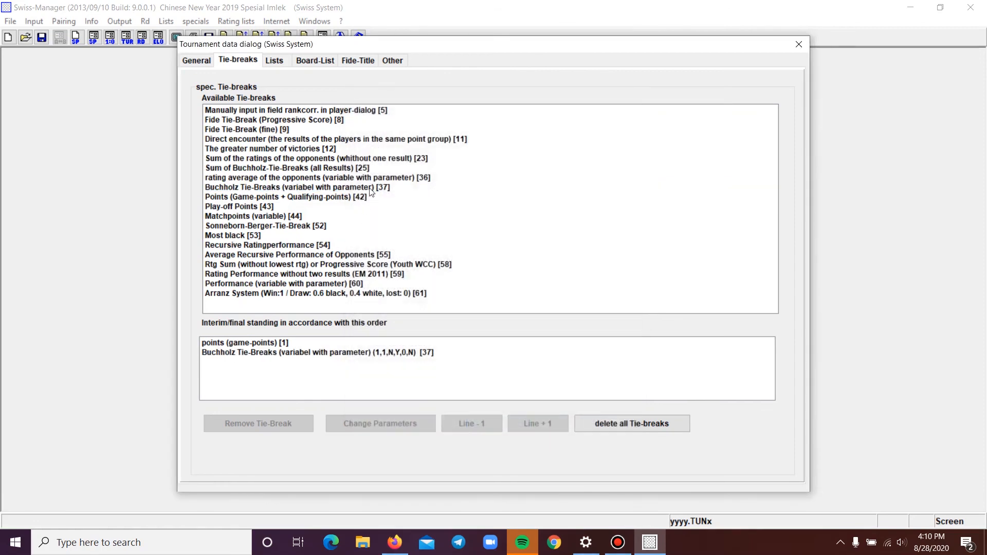
{"action": "double_click", "coordinate": [311, 230]}
{"action": "left_click", "coordinate": [496, 424]}
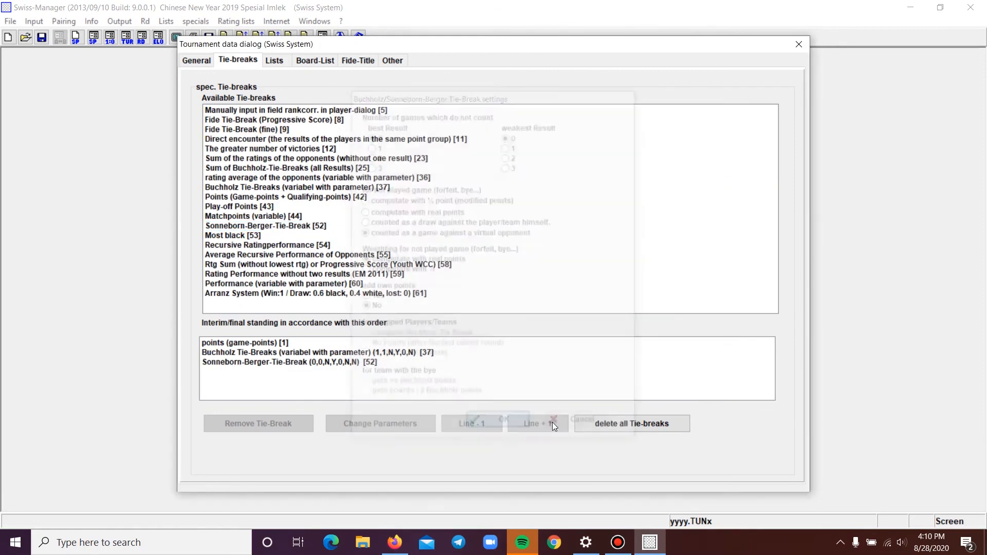
{"action": "double_click", "coordinate": [453, 140]}
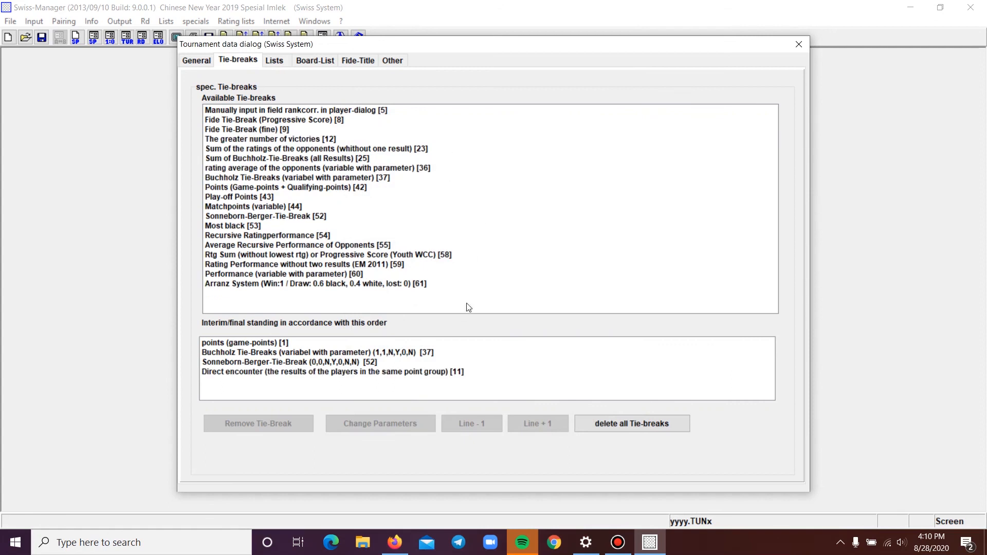